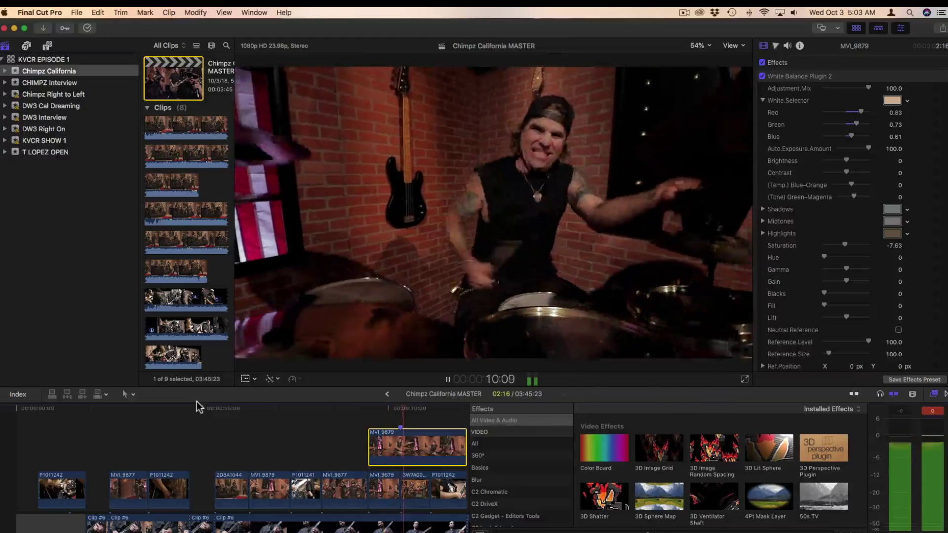
Stop playback, park the playhead at 10:08 on the MVI_9879 clip, and disable its Hue/Saturation effect and Color Boards 3, 2 and 1
{"action": "key", "text": "space"}
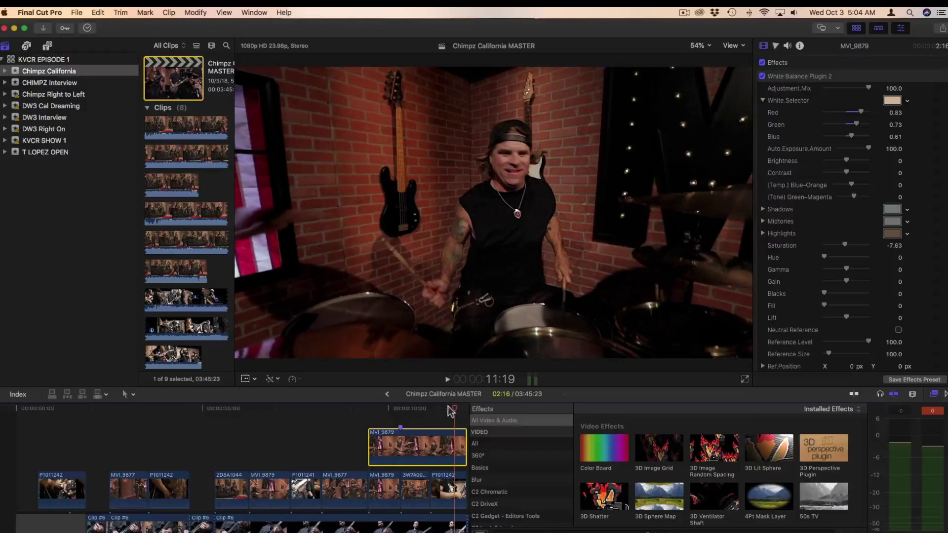
{"action": "left_click_drag", "start_coordinate": [450, 411], "coordinate": [402, 411]}
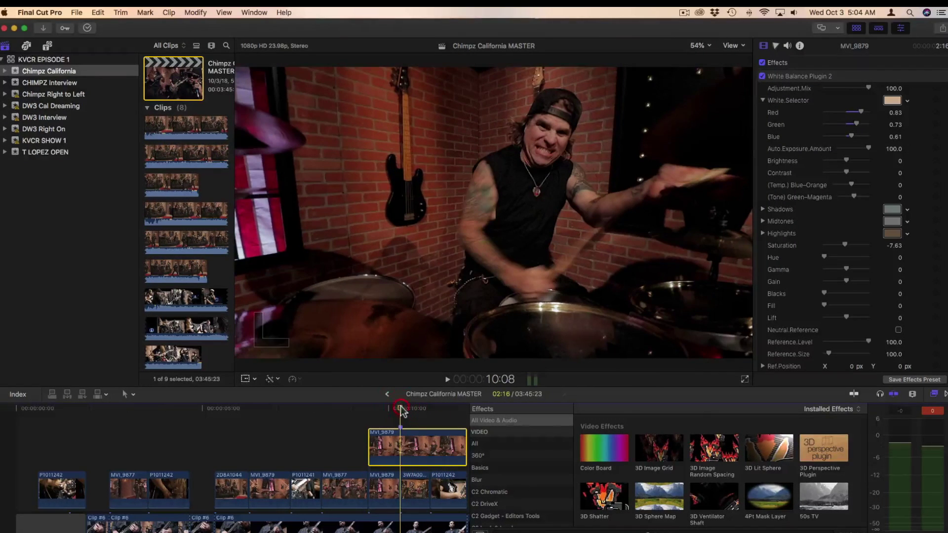
{"action": "scroll", "coordinate": [794, 205], "scroll_direction": "down", "scroll_amount": 3}
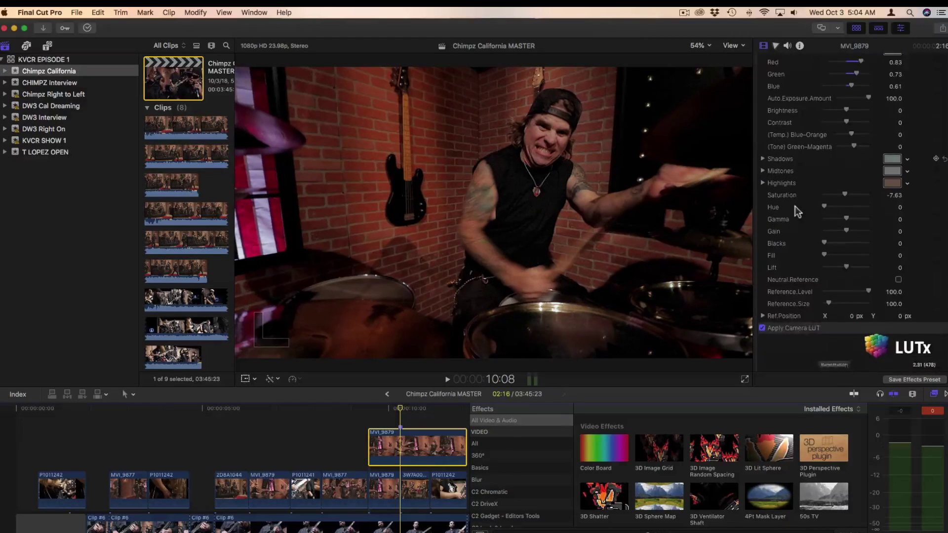
{"action": "scroll", "coordinate": [794, 206], "scroll_direction": "down", "scroll_amount": 15}
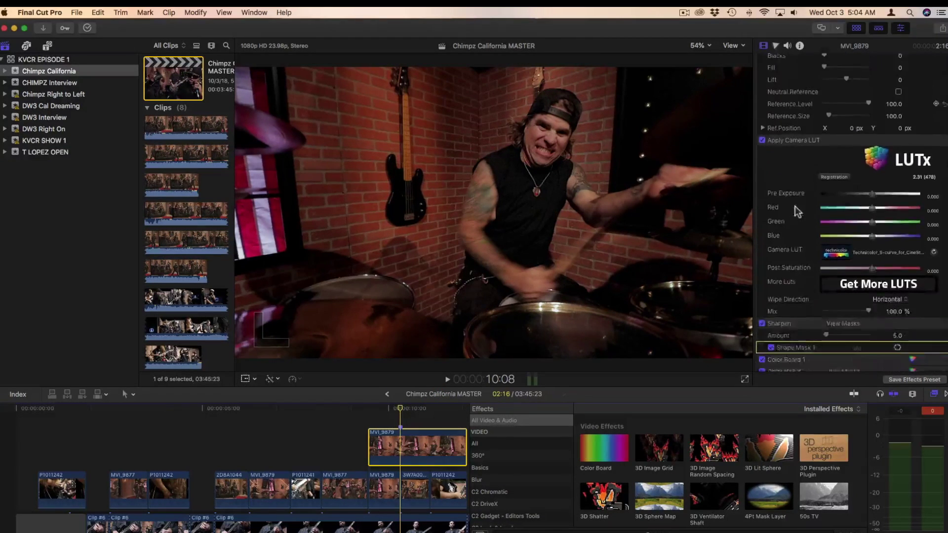
{"action": "scroll", "coordinate": [794, 206], "scroll_direction": "down", "scroll_amount": 5}
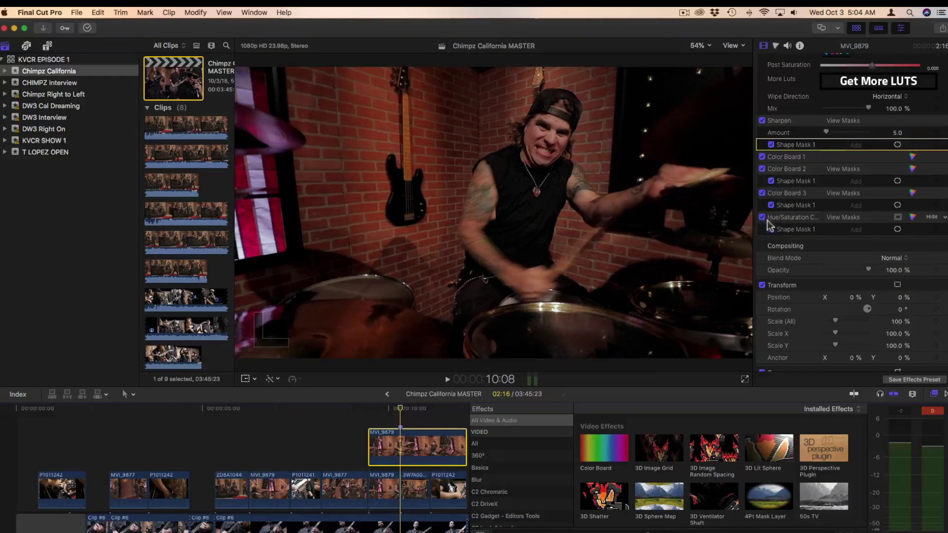
{"action": "left_click", "coordinate": [762, 217]}
{"action": "left_click", "coordinate": [762, 193]}
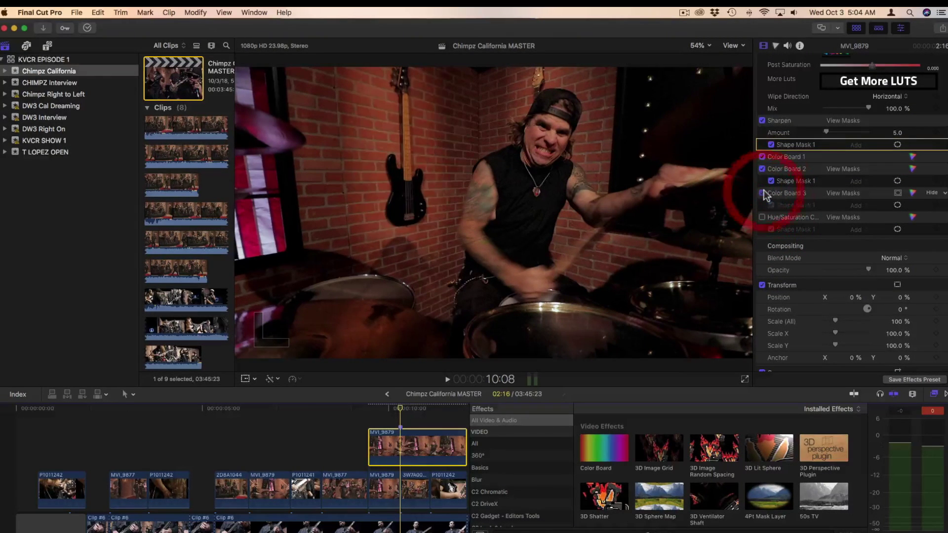
{"action": "left_click", "coordinate": [763, 168]}
{"action": "left_click", "coordinate": [762, 157]}
Disable the clip's Sharpen and Apply Camera LUT effects
{"action": "scroll", "coordinate": [763, 163], "scroll_direction": "up", "scroll_amount": 5}
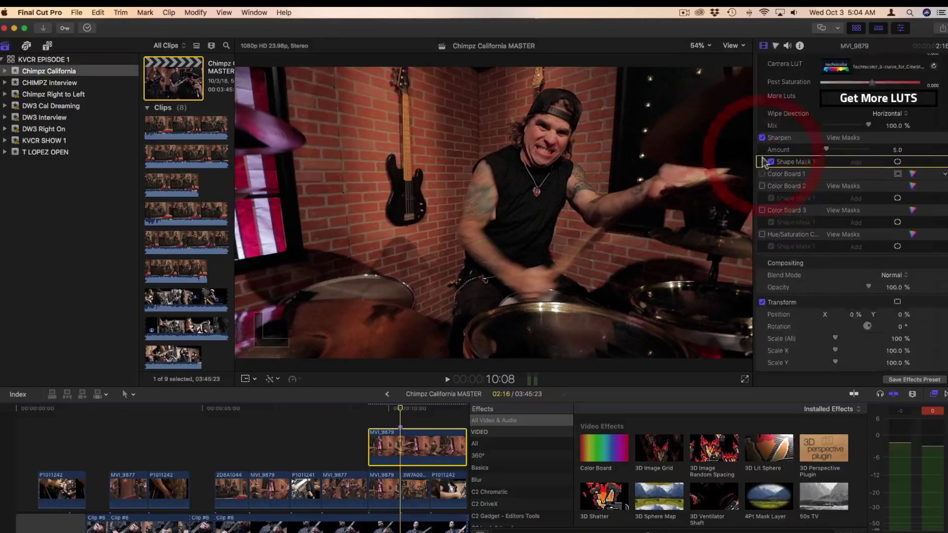
{"action": "left_click", "coordinate": [762, 194]}
{"action": "scroll", "coordinate": [763, 199], "scroll_direction": "up", "scroll_amount": 10}
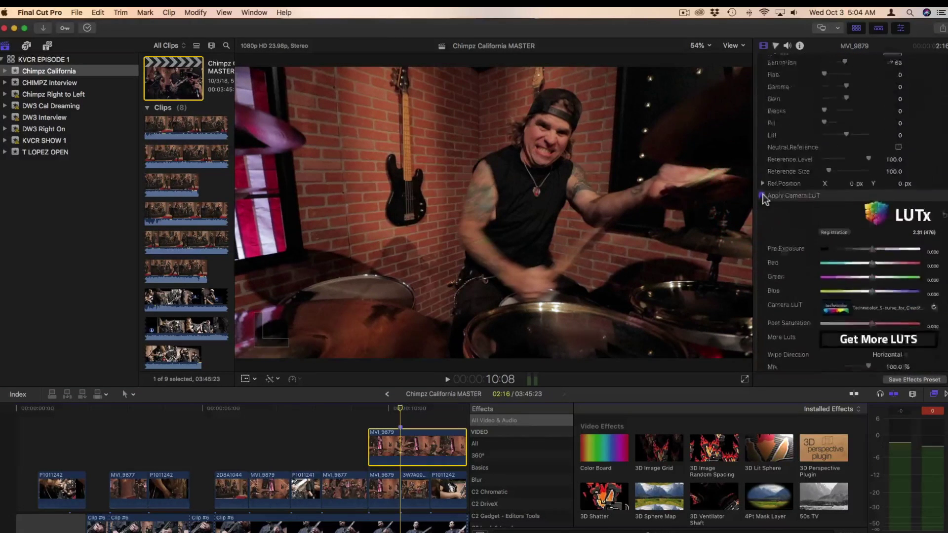
{"action": "left_click", "coordinate": [761, 278]}
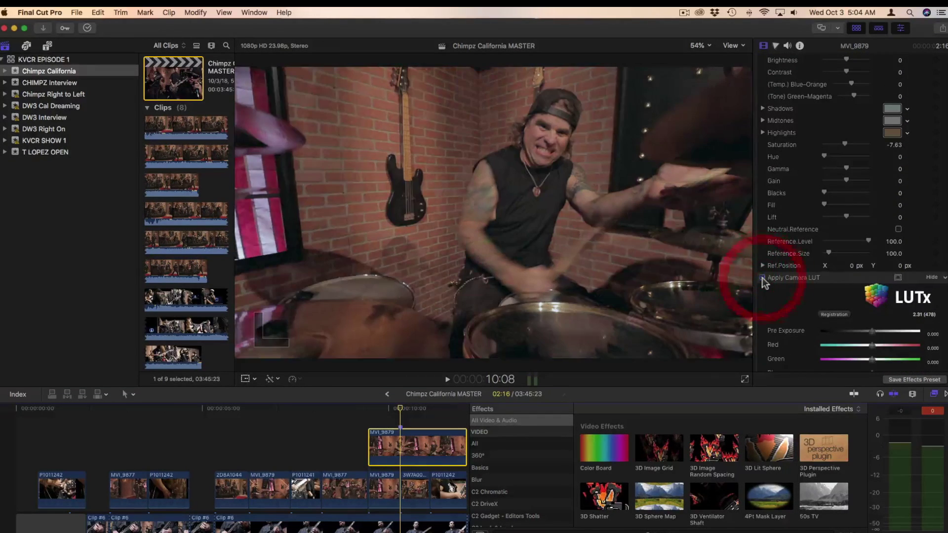
Compare the drummer shot with White Balance Plugin 2 switched off and back on
{"action": "scroll", "coordinate": [762, 277], "scroll_direction": "up", "scroll_amount": 4}
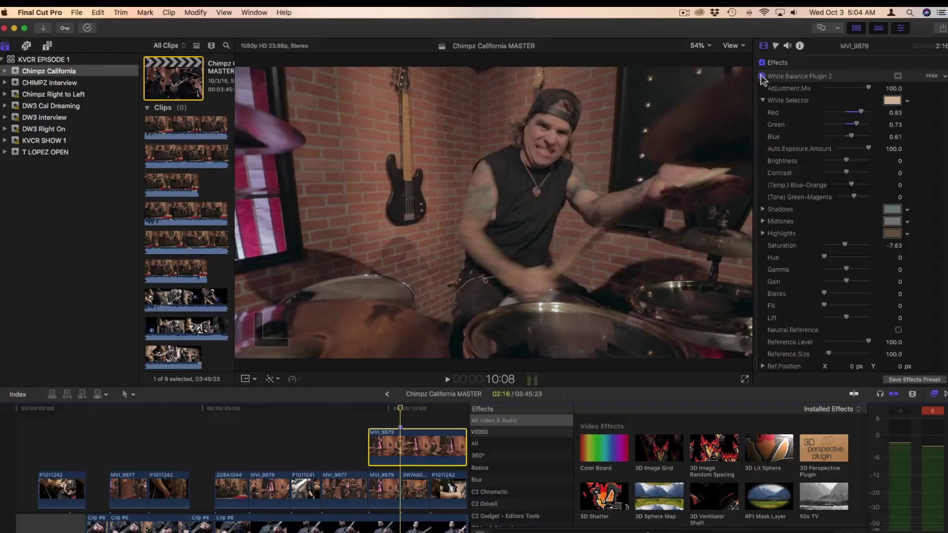
{"action": "left_click", "coordinate": [762, 76]}
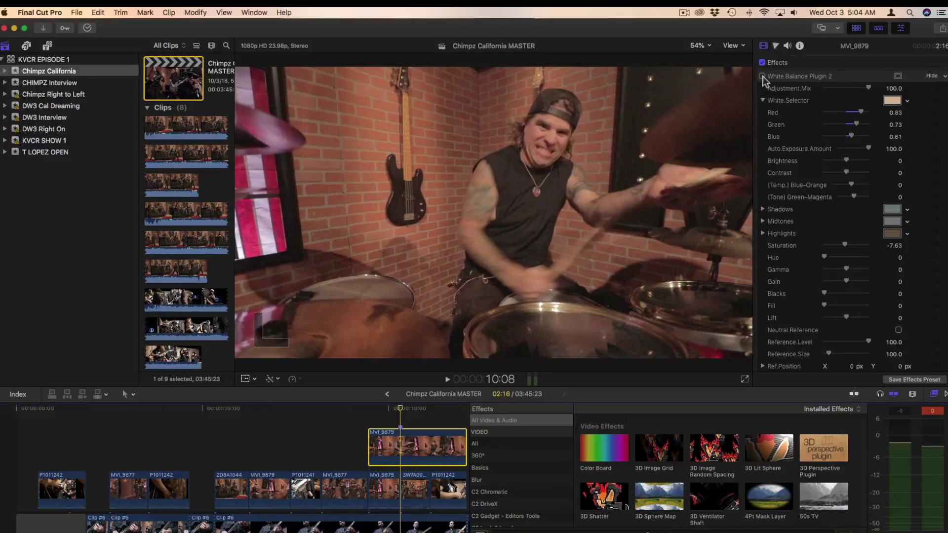
{"action": "left_click", "coordinate": [761, 77]}
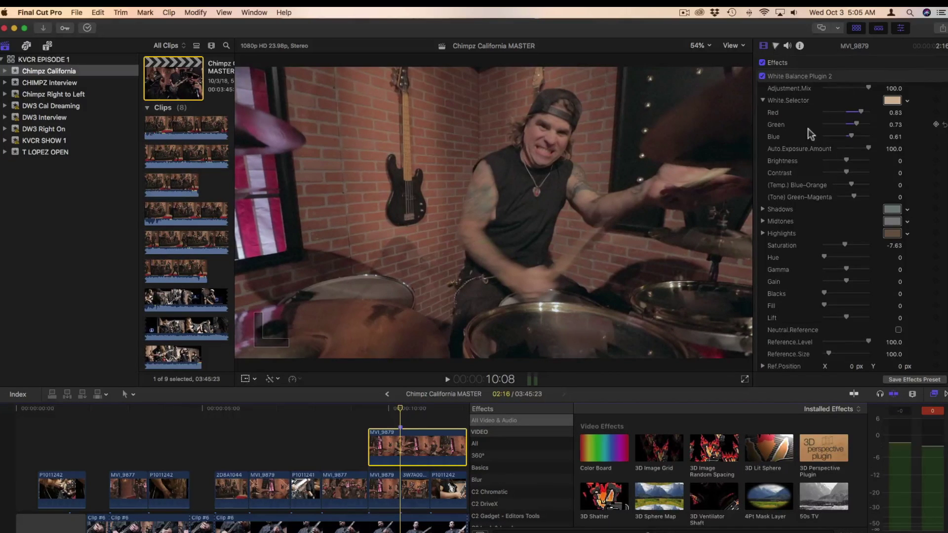
Re-enable the Apply Camera LUT effect on the drummer clip
{"action": "scroll", "coordinate": [807, 129], "scroll_direction": "down", "scroll_amount": 2}
{"action": "scroll", "coordinate": [808, 128], "scroll_direction": "down", "scroll_amount": 8}
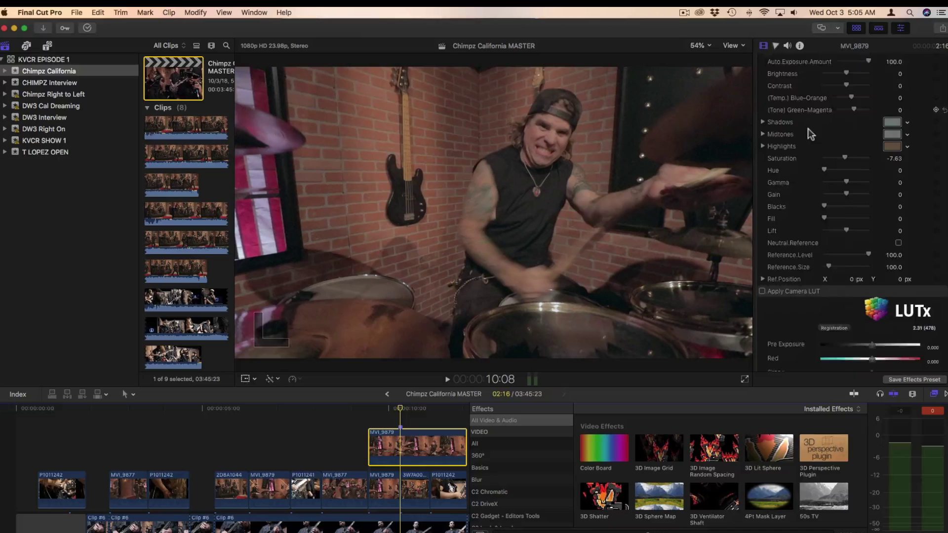
{"action": "scroll", "coordinate": [808, 128], "scroll_direction": "down", "scroll_amount": 2}
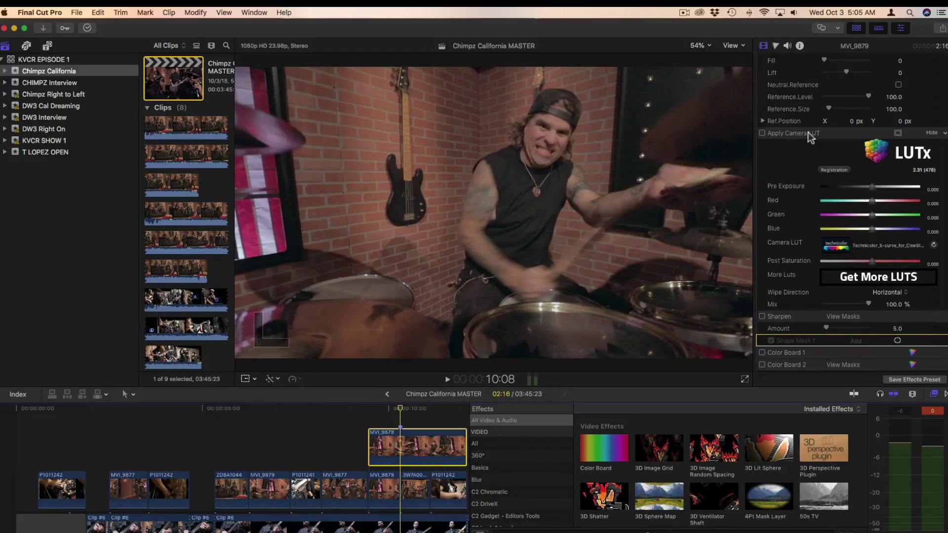
{"action": "left_click", "coordinate": [762, 133]}
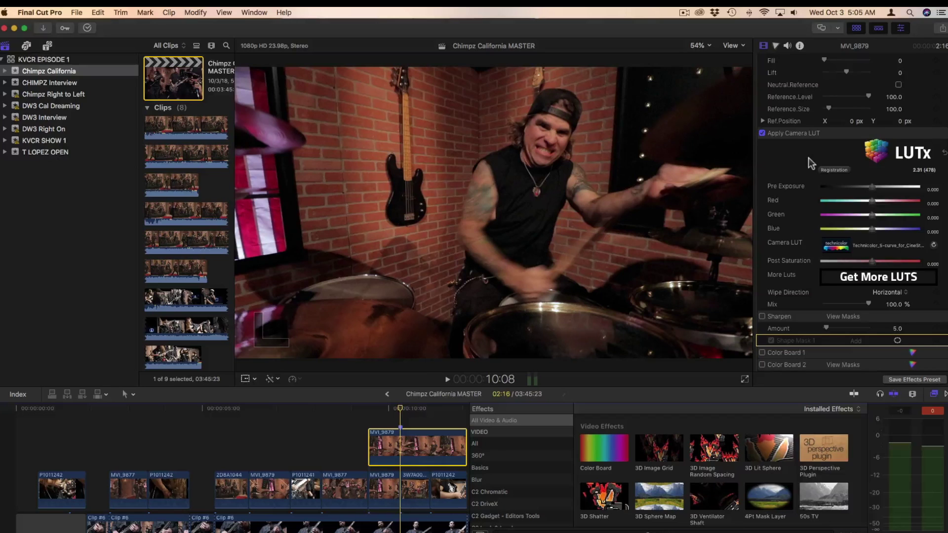
Re-enable the Sharpen effect and show, then hide, its shape mask around the drummer
{"action": "scroll", "coordinate": [807, 158], "scroll_direction": "down", "scroll_amount": 1}
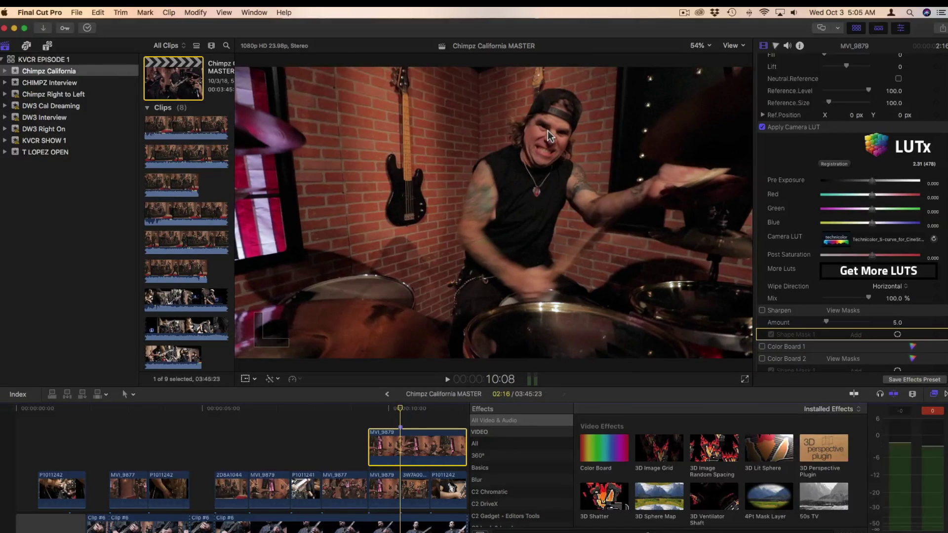
{"action": "scroll", "coordinate": [774, 276], "scroll_direction": "down", "scroll_amount": 3}
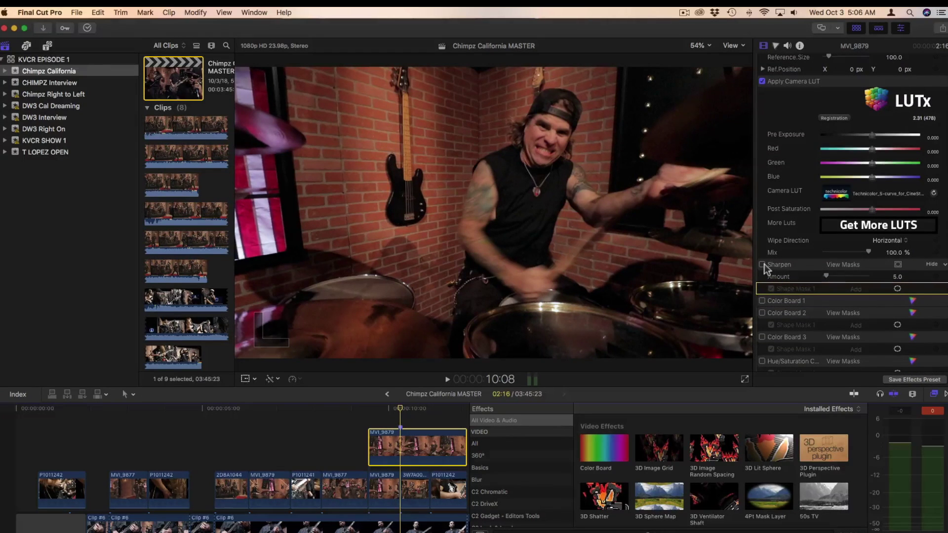
{"action": "left_click", "coordinate": [762, 265]}
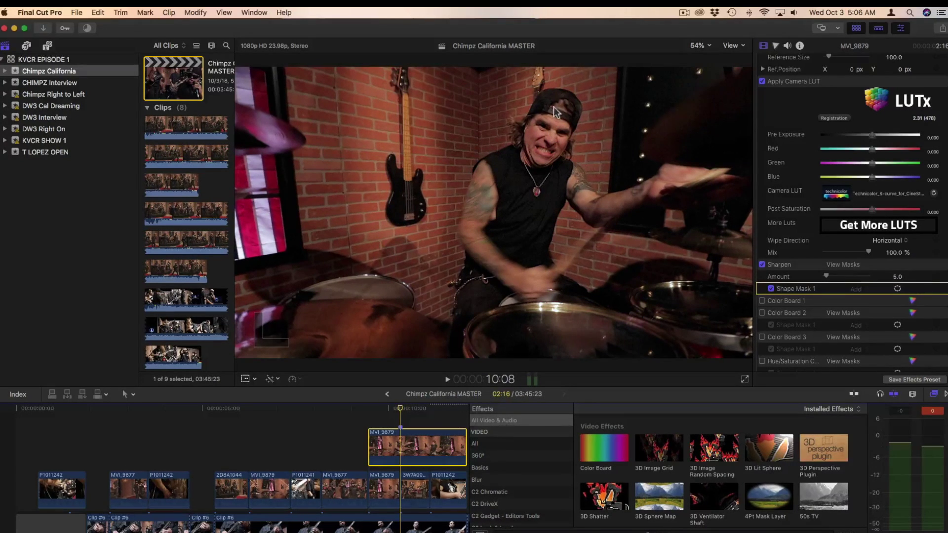
{"action": "left_click", "coordinate": [897, 289]}
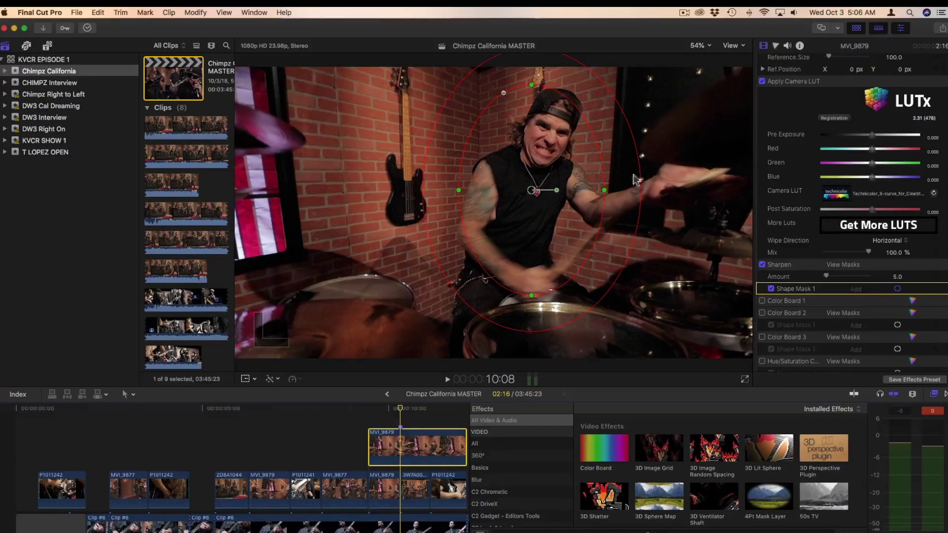
{"action": "left_click", "coordinate": [898, 290]}
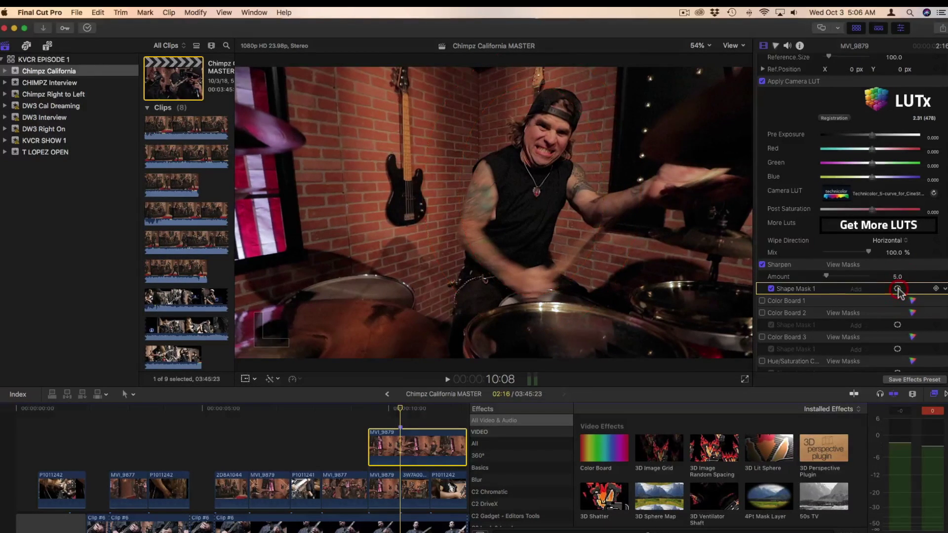
Compare the image with Sharpen switched off and on, leaving the effect enabled
{"action": "left_click", "coordinate": [763, 265]}
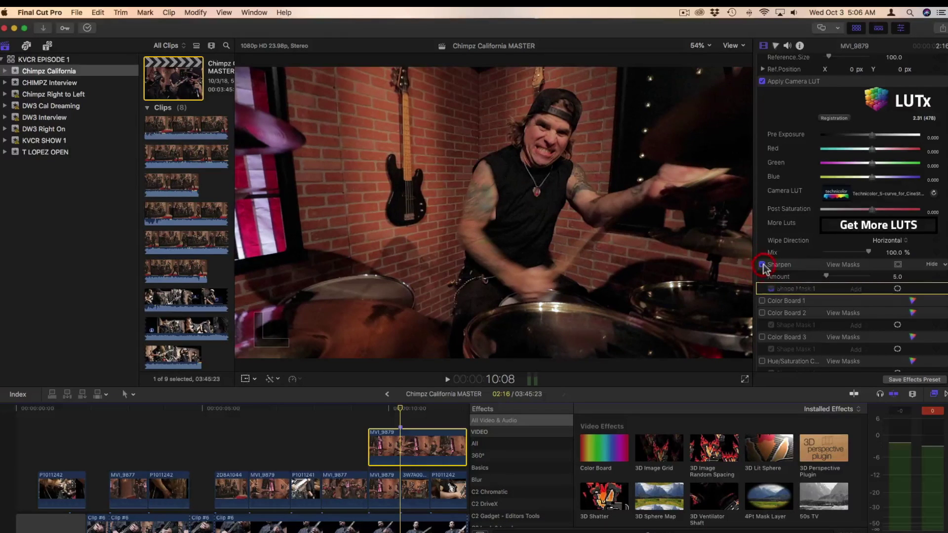
{"action": "left_click", "coordinate": [762, 265]}
{"action": "left_click", "coordinate": [763, 265]}
{"action": "left_click", "coordinate": [763, 265]}
Re-enable Color Board 1 and Color Board 2 on the drummer clip
{"action": "scroll", "coordinate": [764, 269], "scroll_direction": "down", "scroll_amount": 1}
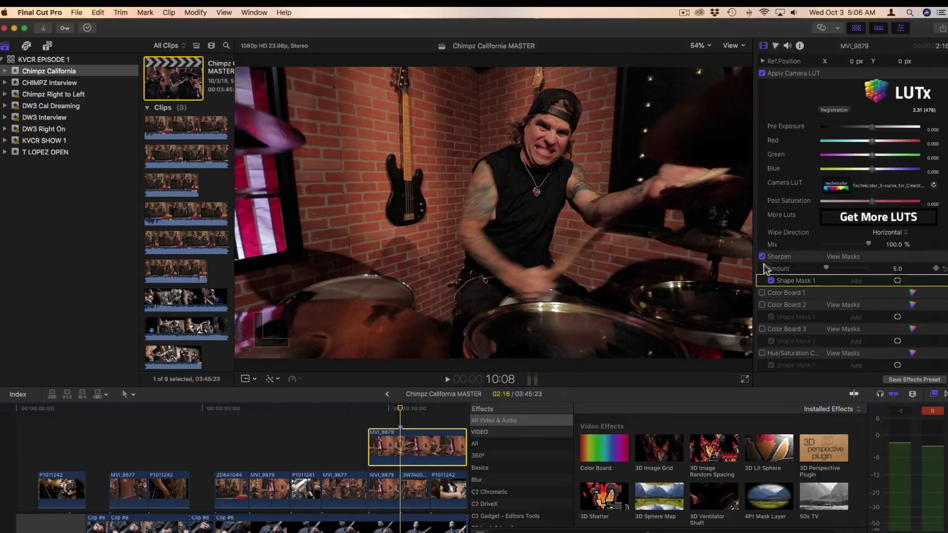
{"action": "scroll", "coordinate": [763, 269], "scroll_direction": "down", "scroll_amount": 2}
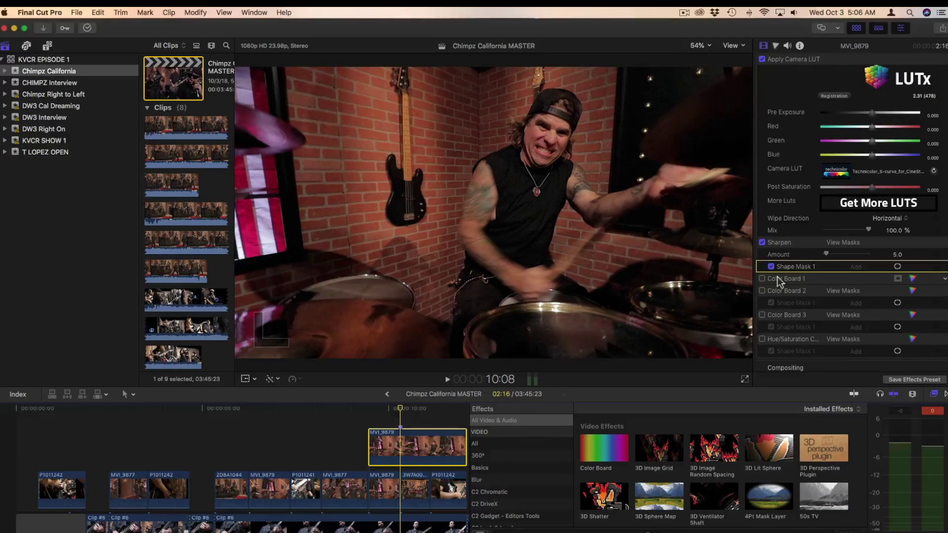
{"action": "left_click", "coordinate": [762, 278]}
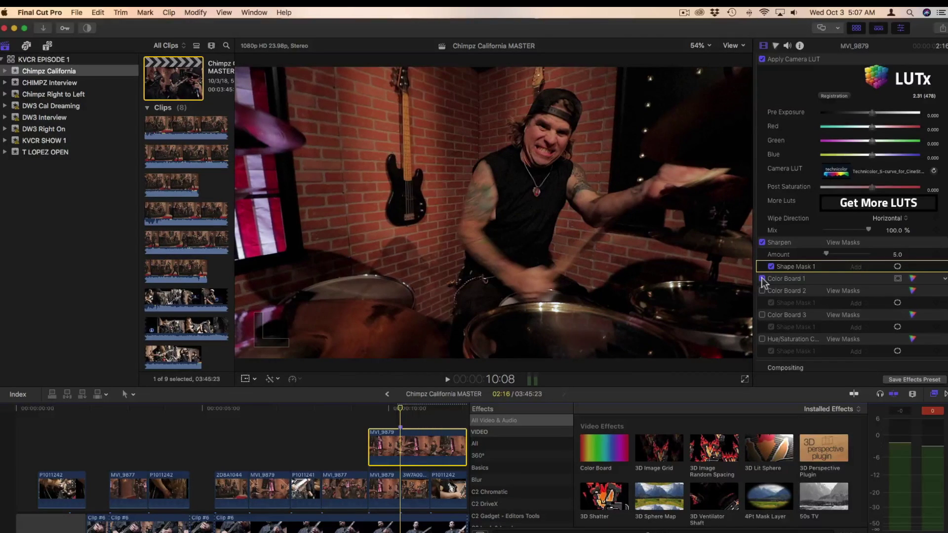
{"action": "left_click", "coordinate": [762, 291]}
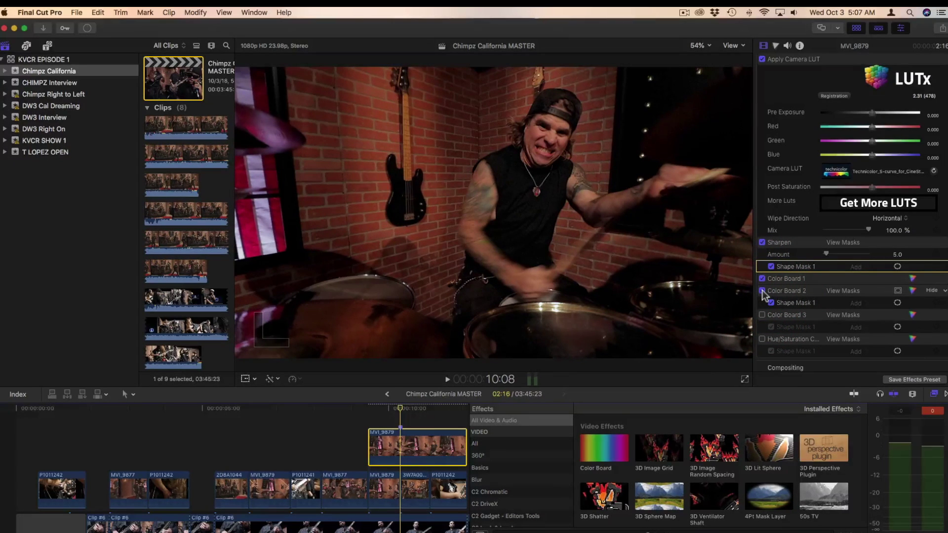
Examine Color Board 2's shape mask around the drummer and compare the image with that correction off and on
{"action": "left_click", "coordinate": [897, 302]}
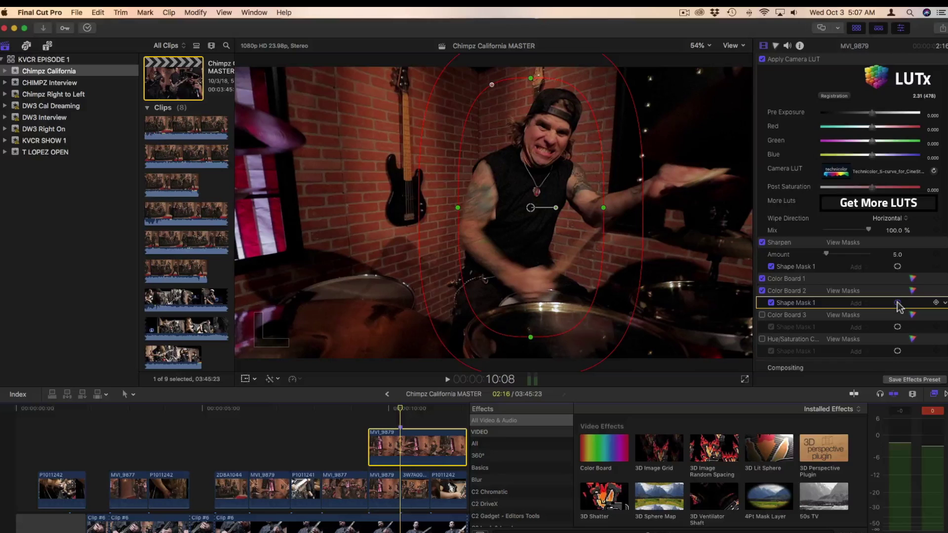
{"action": "left_click", "coordinate": [897, 303]}
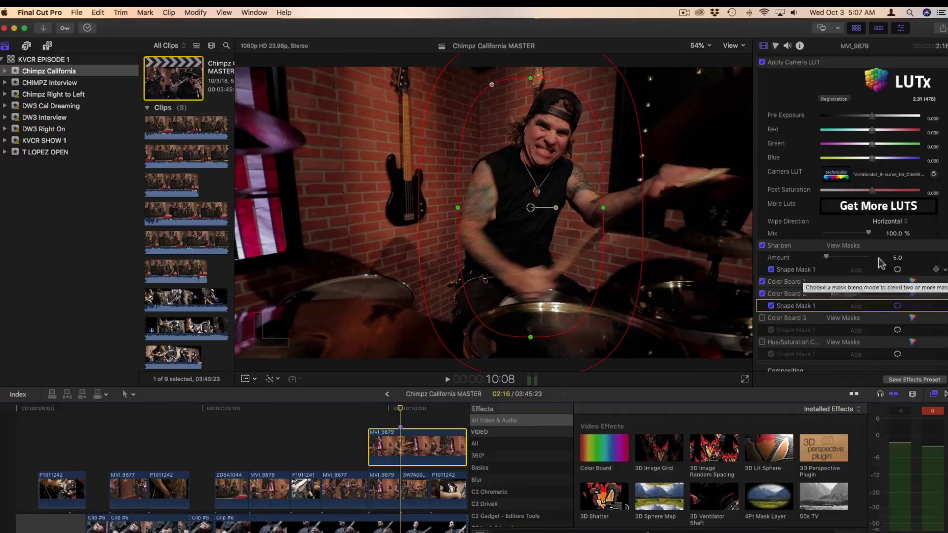
{"action": "left_click", "coordinate": [897, 307]}
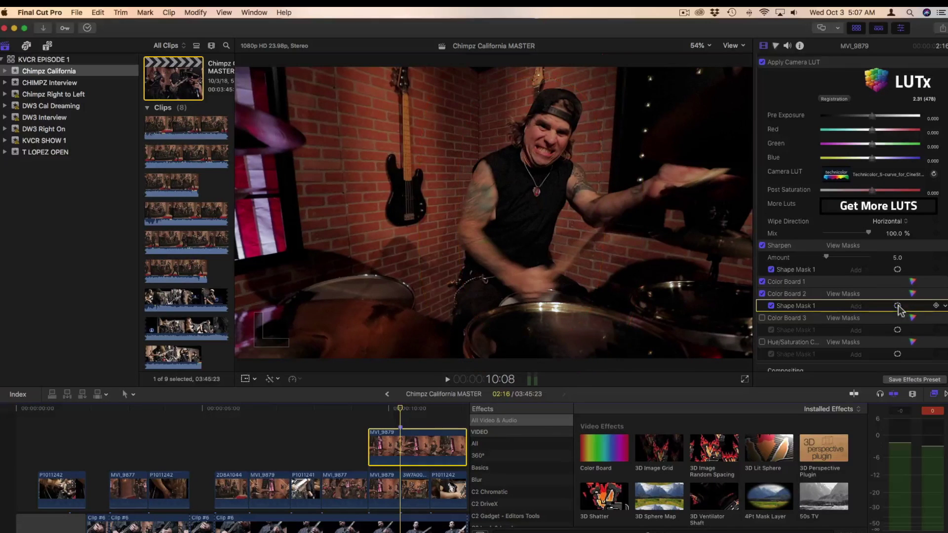
{"action": "left_click", "coordinate": [762, 295]}
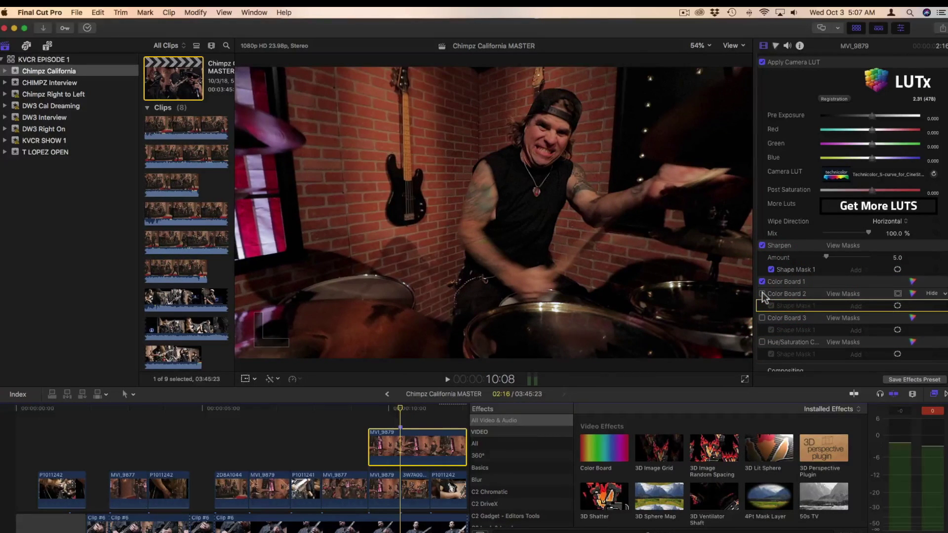
{"action": "left_click", "coordinate": [762, 294]}
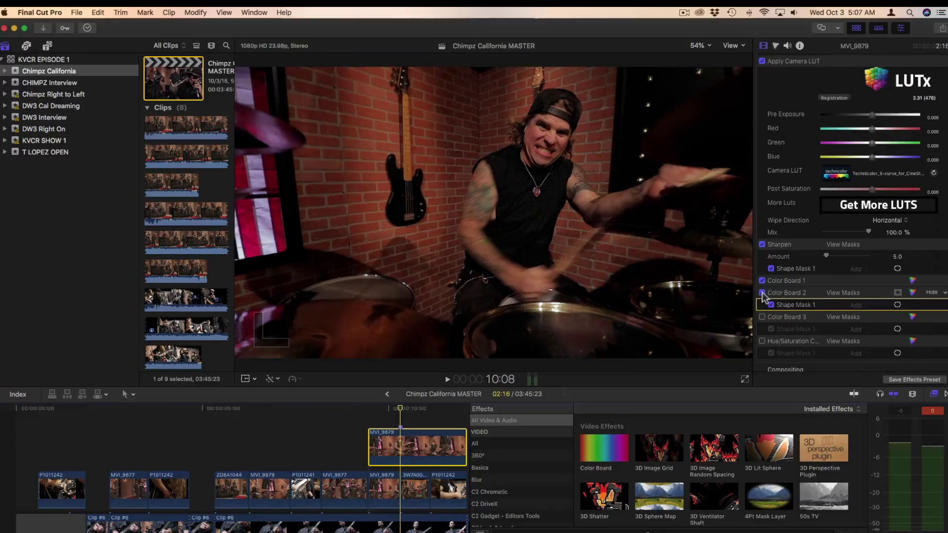
{"action": "left_click", "coordinate": [762, 293]}
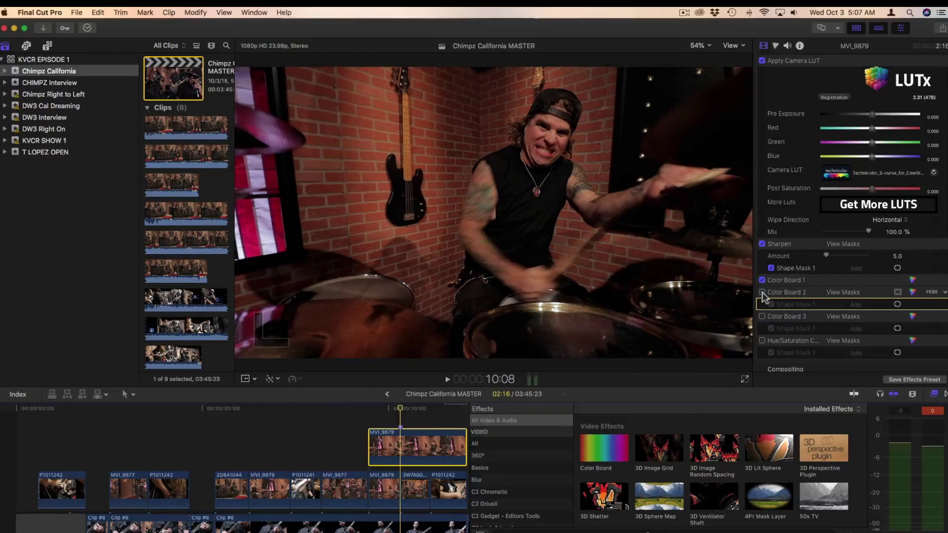
{"action": "left_click", "coordinate": [763, 293]}
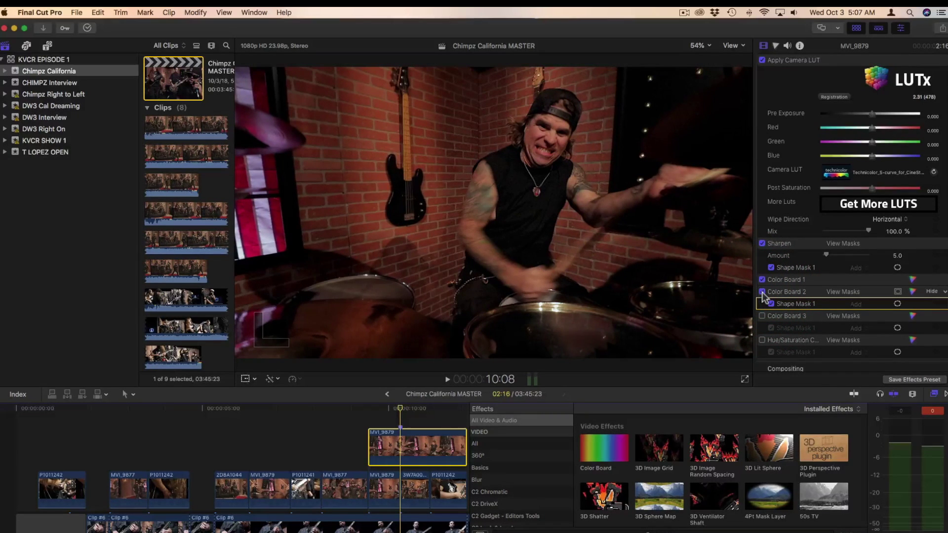
Re-enable Color Board 3 and display its shape mask over the guitar on the brick wall
{"action": "scroll", "coordinate": [789, 301], "scroll_direction": "down", "scroll_amount": 2}
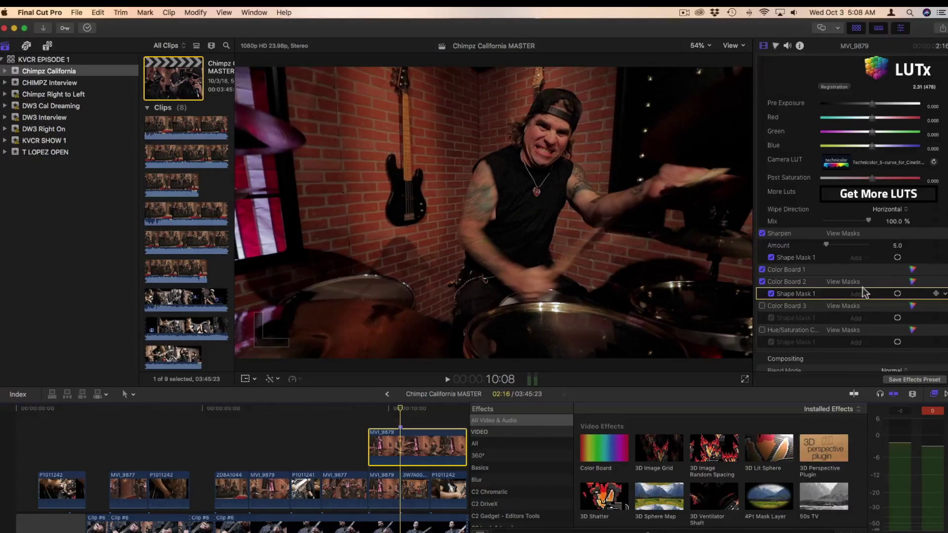
{"action": "left_click", "coordinate": [762, 306]}
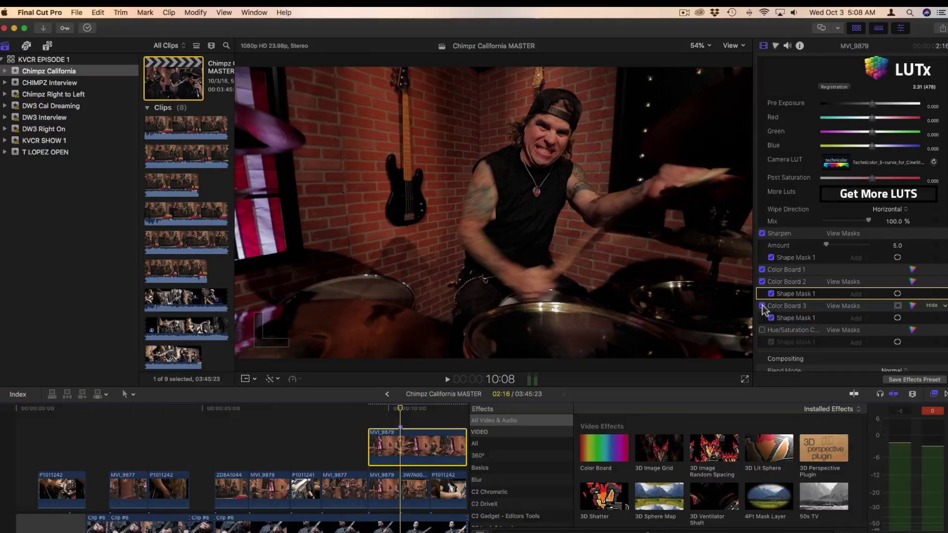
{"action": "left_click", "coordinate": [897, 318]}
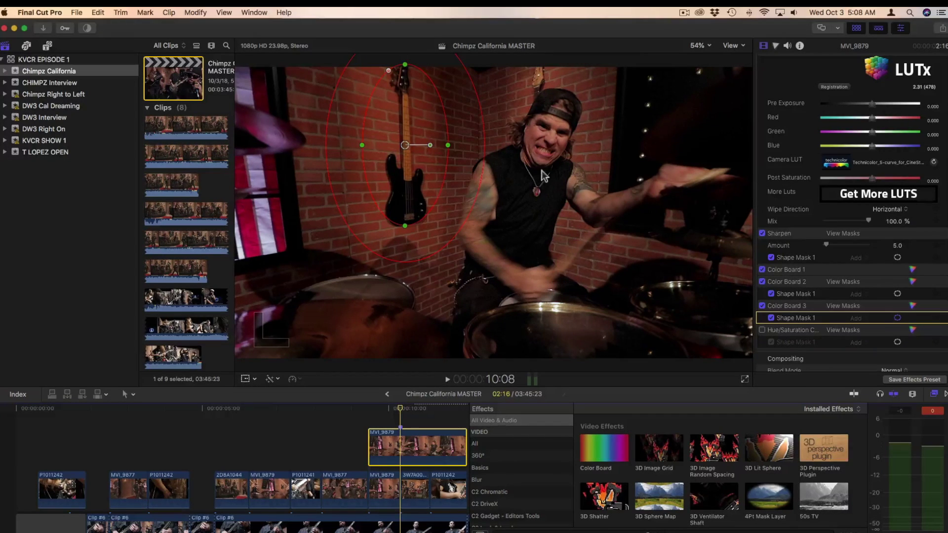
Hide Color Board 3's shape mask and compare the image with that correction off and on, leaving it enabled
{"action": "left_click", "coordinate": [897, 318]}
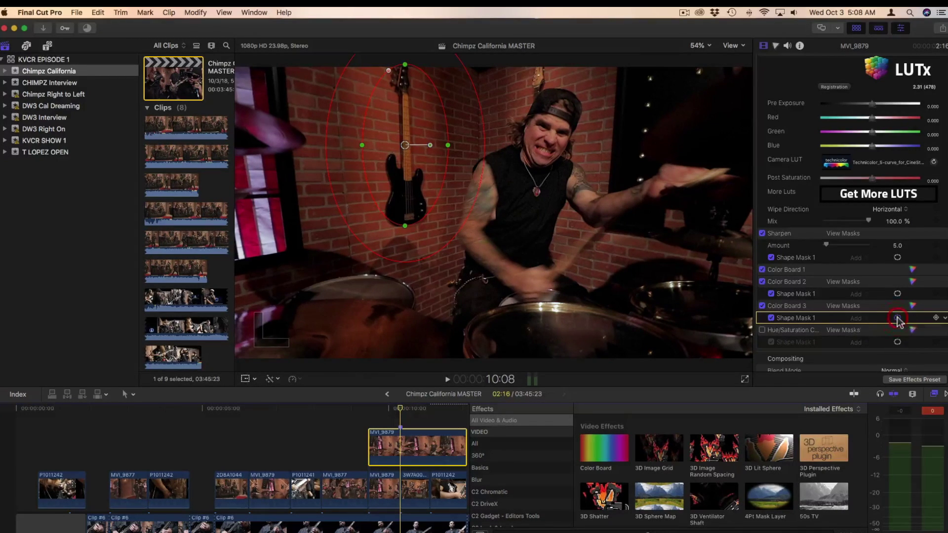
{"action": "left_click", "coordinate": [762, 307]}
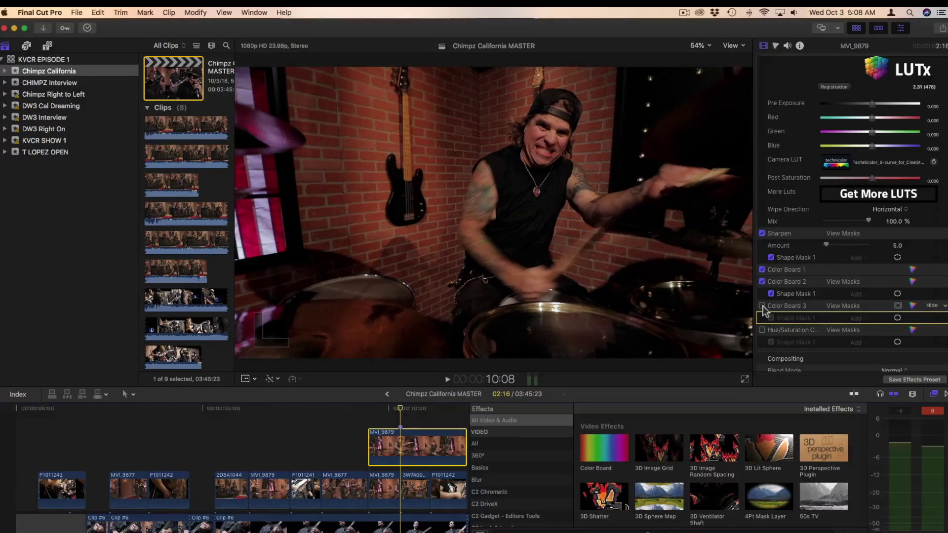
{"action": "left_click", "coordinate": [762, 306]}
{"action": "left_click", "coordinate": [762, 306]}
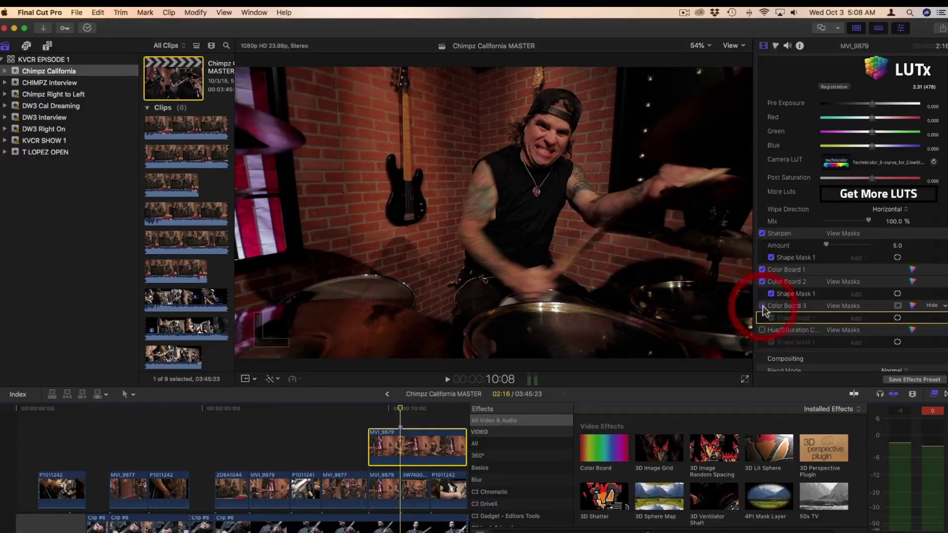
{"action": "left_click", "coordinate": [762, 306]}
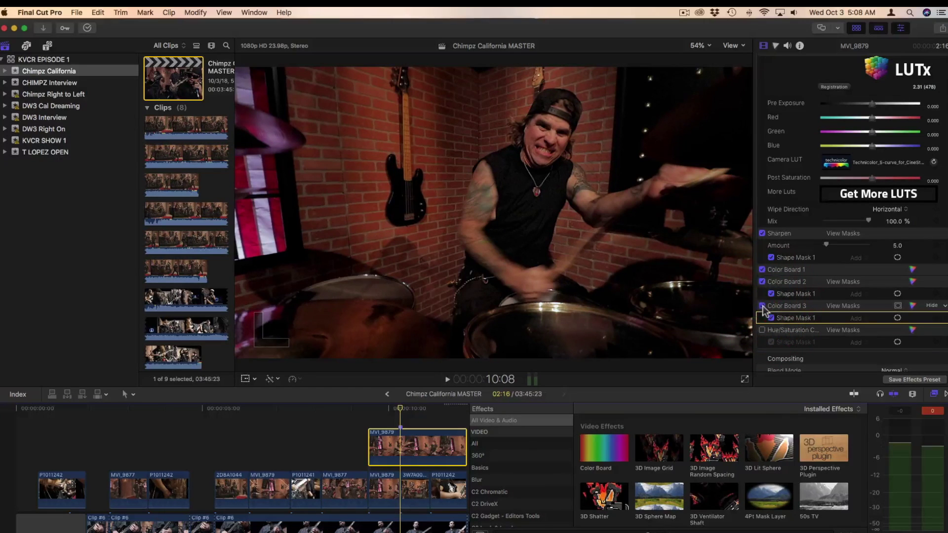
Re-enable the Hue/Saturation Curves effect and examine its shape mask around the drummer's face, leaving the mask outline hidden
{"action": "scroll", "coordinate": [844, 304], "scroll_direction": "down", "scroll_amount": 1}
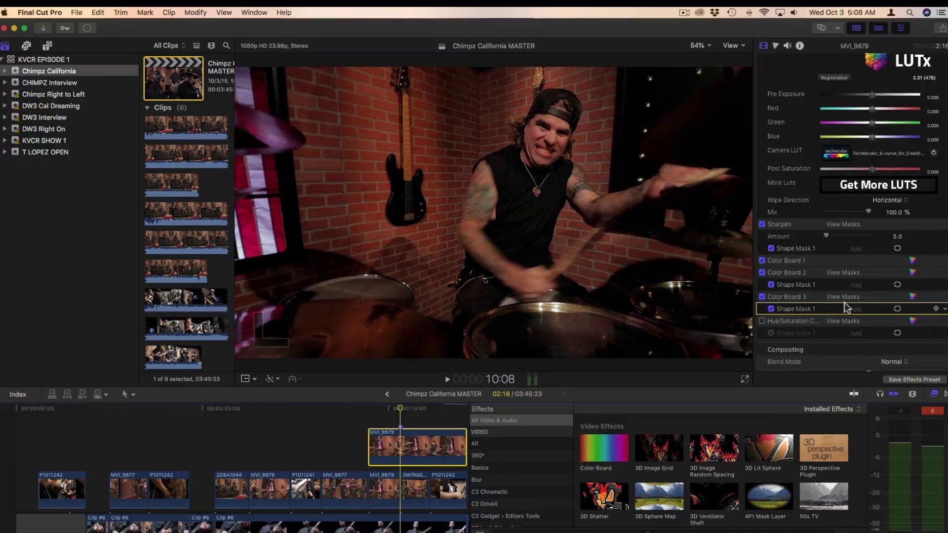
{"action": "scroll", "coordinate": [844, 302], "scroll_direction": "down", "scroll_amount": 1}
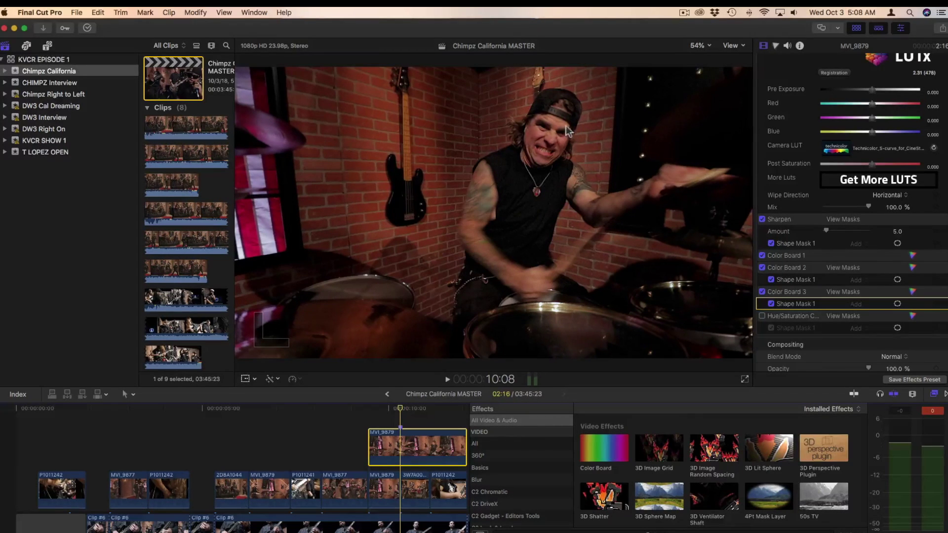
{"action": "scroll", "coordinate": [794, 214], "scroll_direction": "down", "scroll_amount": 1}
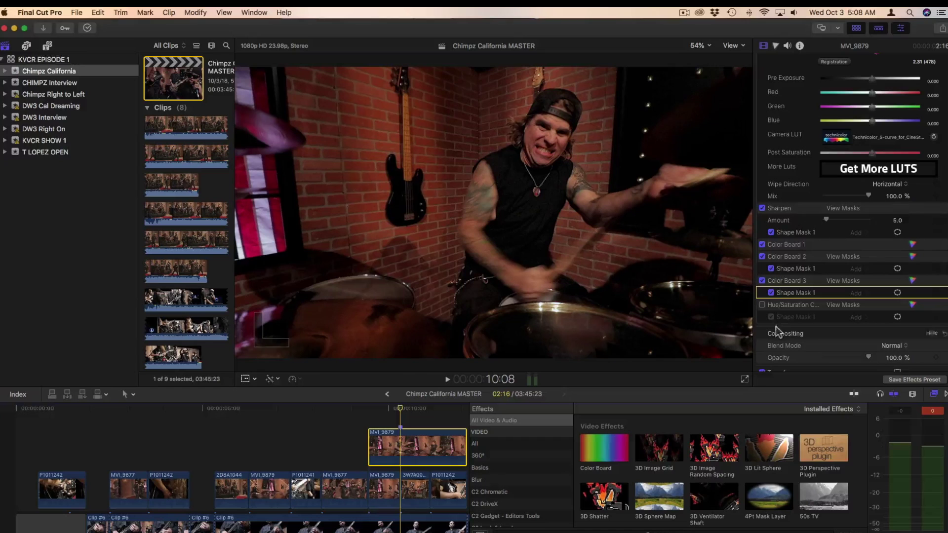
{"action": "left_click", "coordinate": [762, 305]}
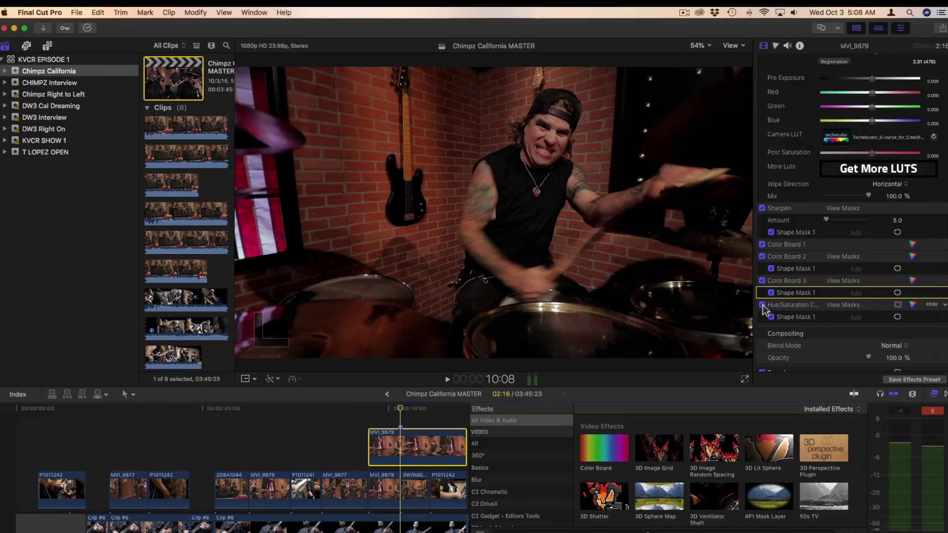
{"action": "left_click", "coordinate": [898, 317]}
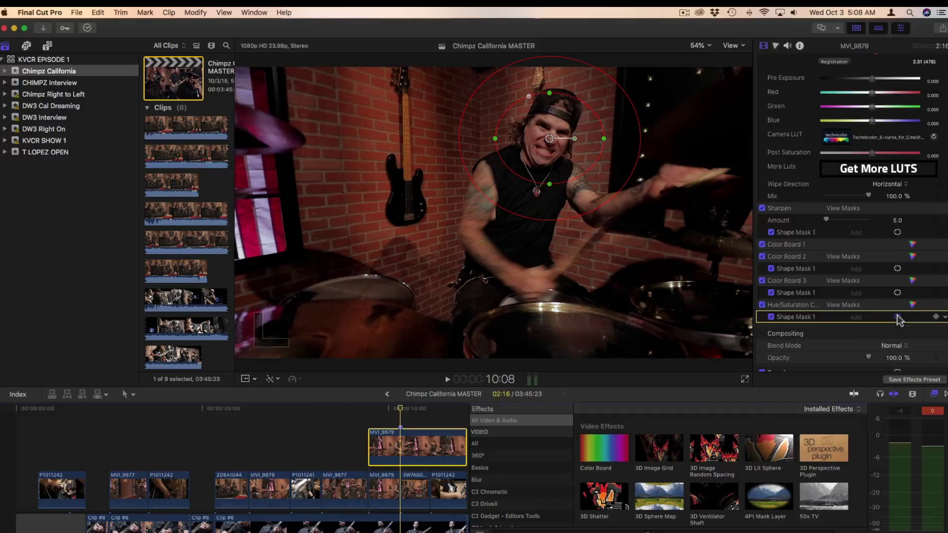
{"action": "left_click", "coordinate": [897, 317]}
{"action": "left_click", "coordinate": [897, 317]}
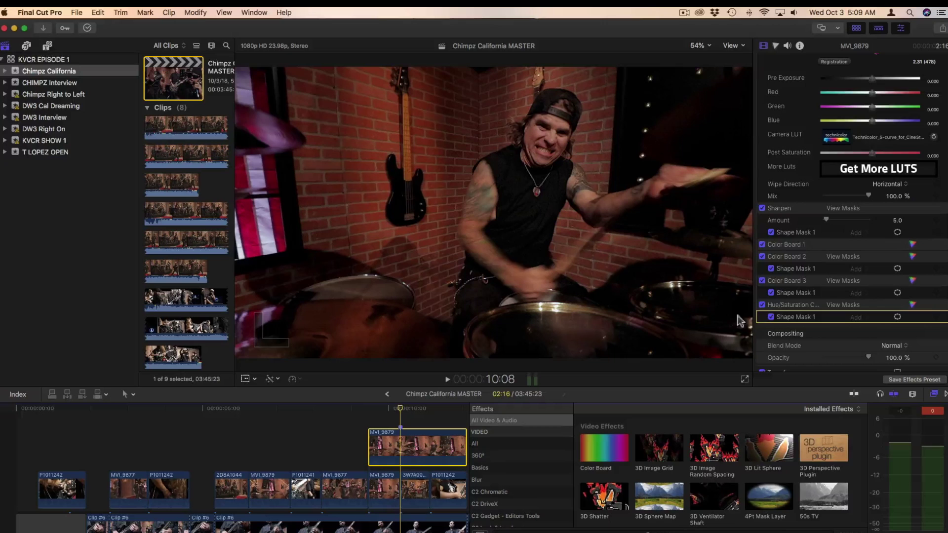
Compare the image with Hue/Saturation Curves off and on, leaving the effect enabled
{"action": "left_click", "coordinate": [762, 305]}
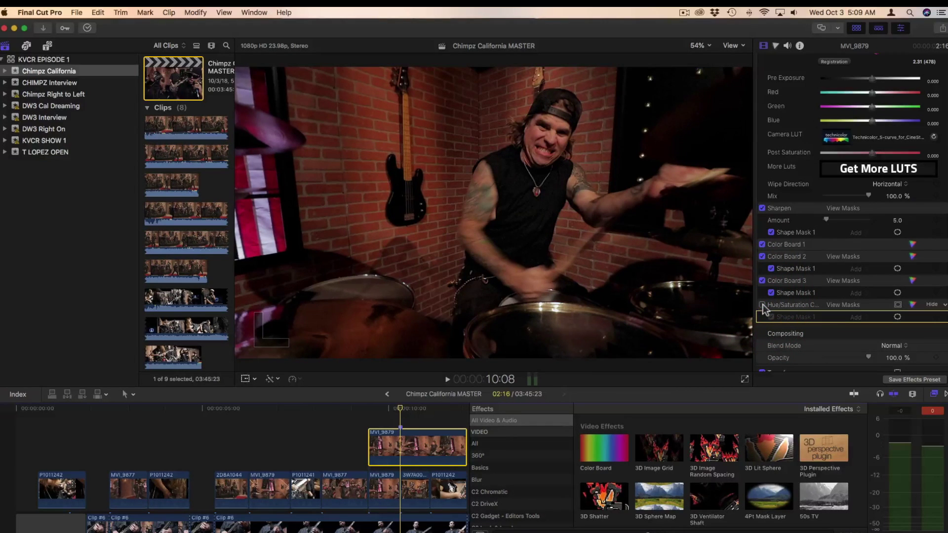
{"action": "left_click", "coordinate": [762, 305]}
{"action": "left_click", "coordinate": [762, 305]}
{"action": "left_click", "coordinate": [762, 305]}
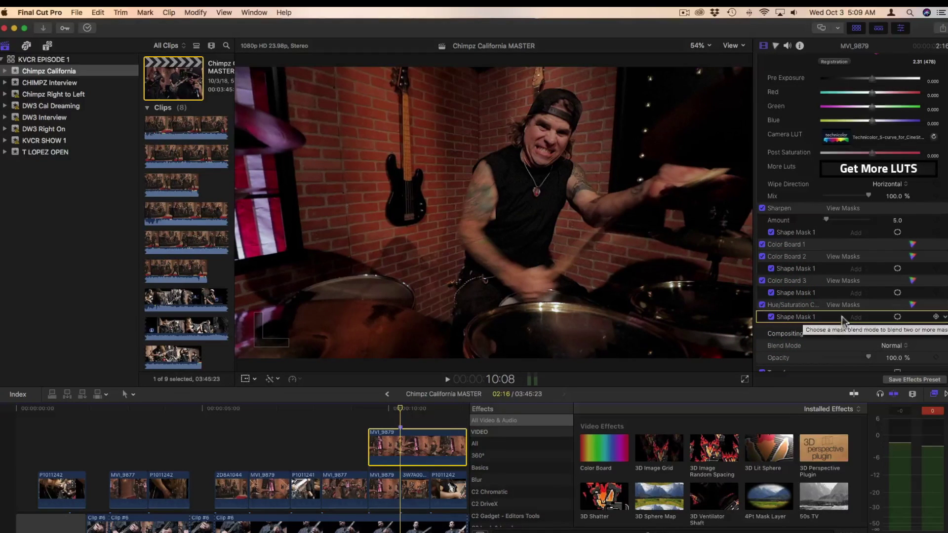
Compare the ungraded and fully graded image by switching all of the drummer clip's effects off and back on
{"action": "scroll", "coordinate": [830, 334], "scroll_direction": "up", "scroll_amount": 1}
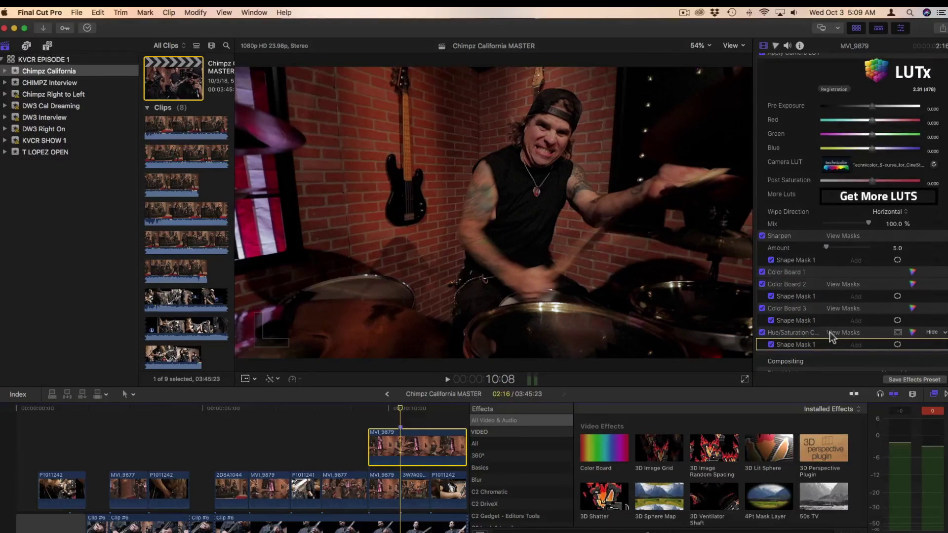
{"action": "scroll", "coordinate": [830, 333], "scroll_direction": "up", "scroll_amount": 10}
{"action": "scroll", "coordinate": [832, 337], "scroll_direction": "up", "scroll_amount": 1}
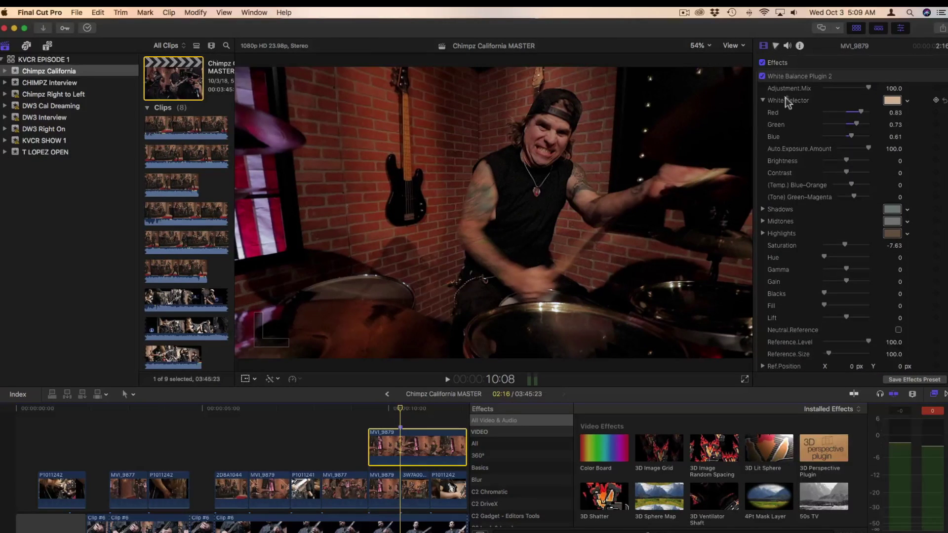
{"action": "left_click", "coordinate": [762, 63]}
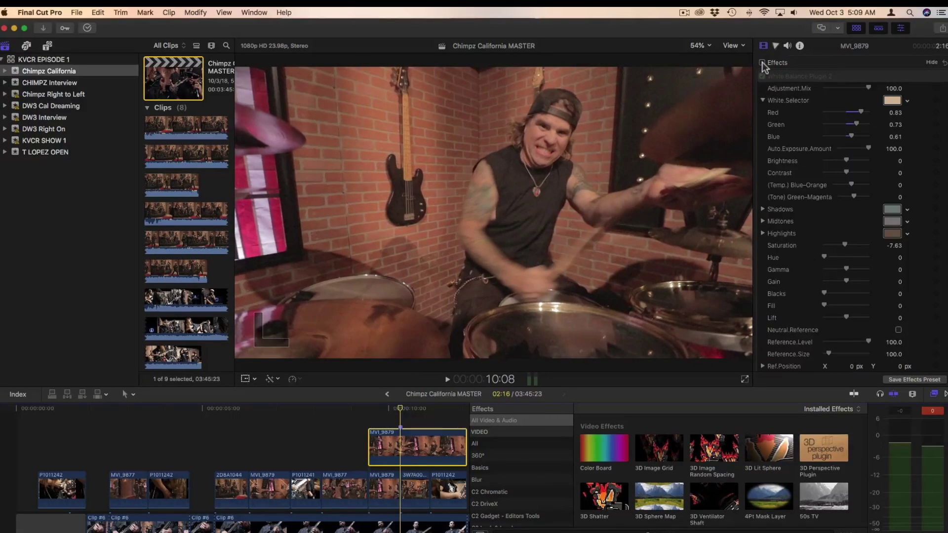
{"action": "left_click", "coordinate": [762, 63]}
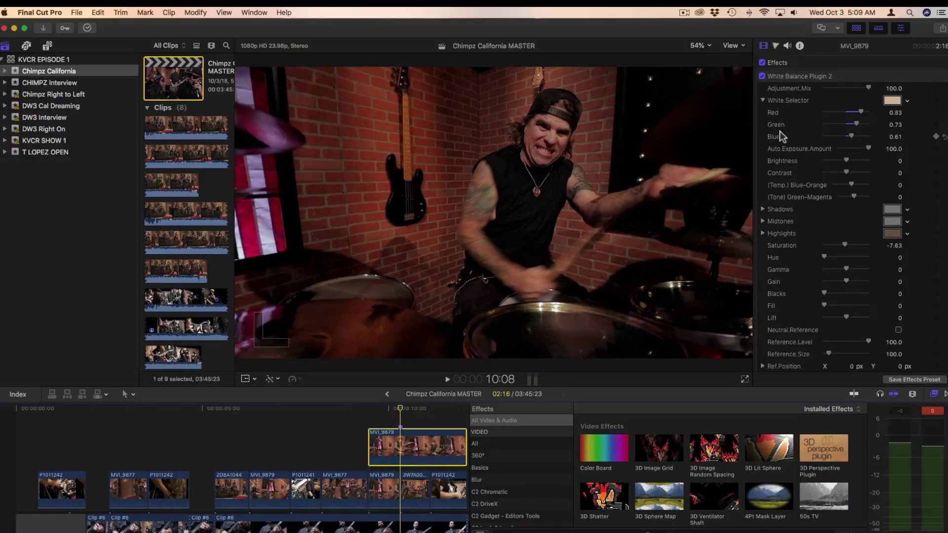
Show the video scopes and view the waveform's RGB Overlay and Luma channels
{"action": "key", "text": "super+7"}
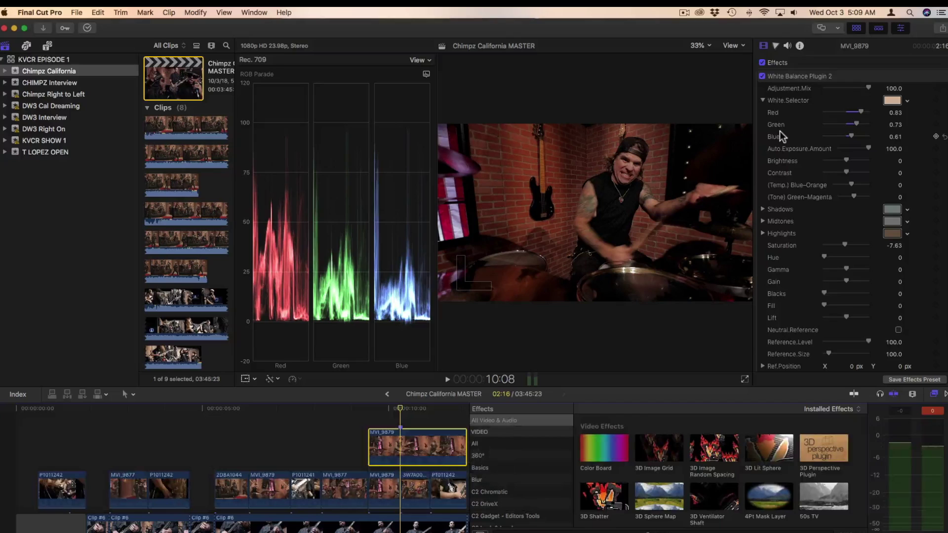
{"action": "left_click", "coordinate": [426, 75]}
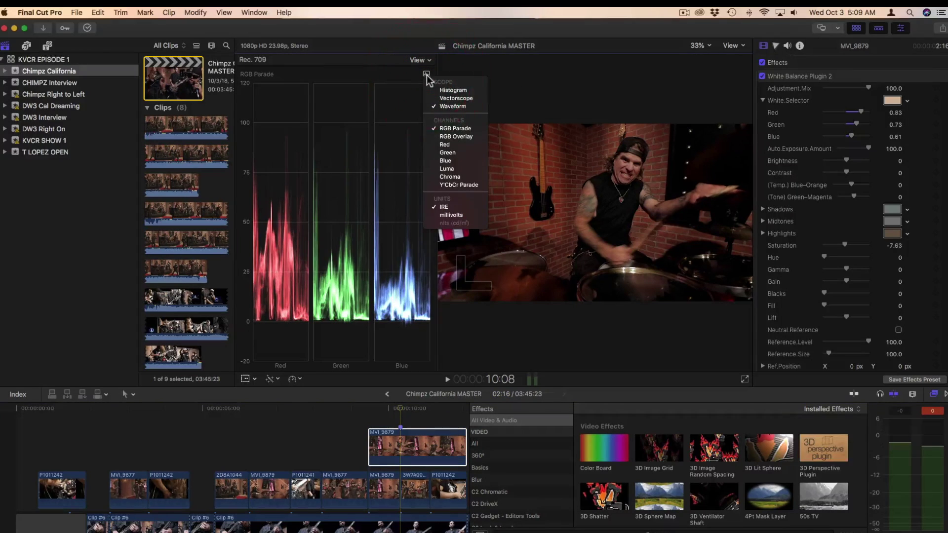
{"action": "left_click", "coordinate": [465, 142]}
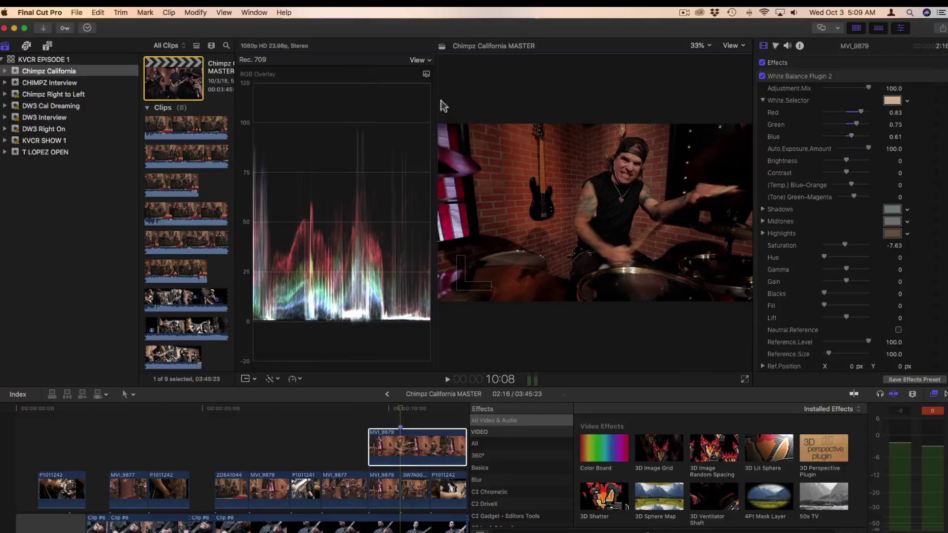
{"action": "left_click", "coordinate": [427, 75]}
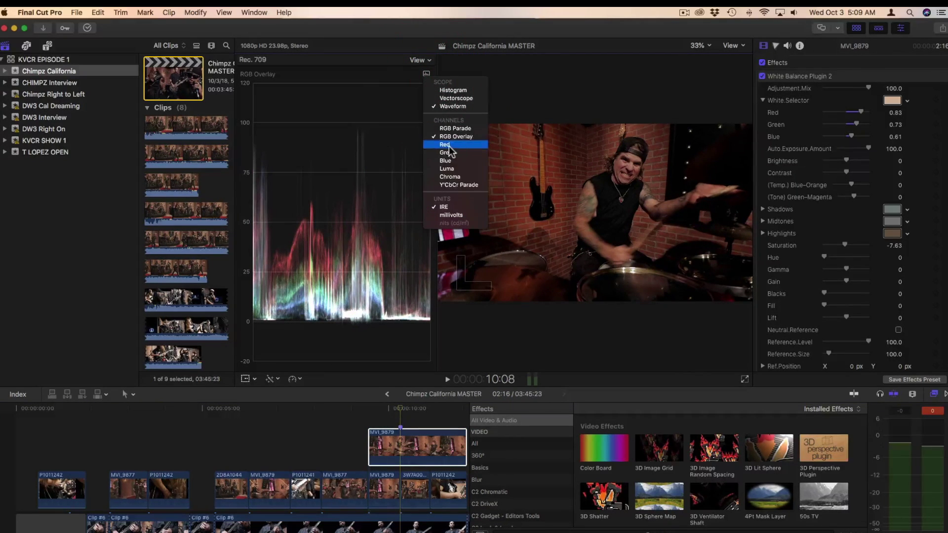
{"action": "left_click", "coordinate": [447, 168]}
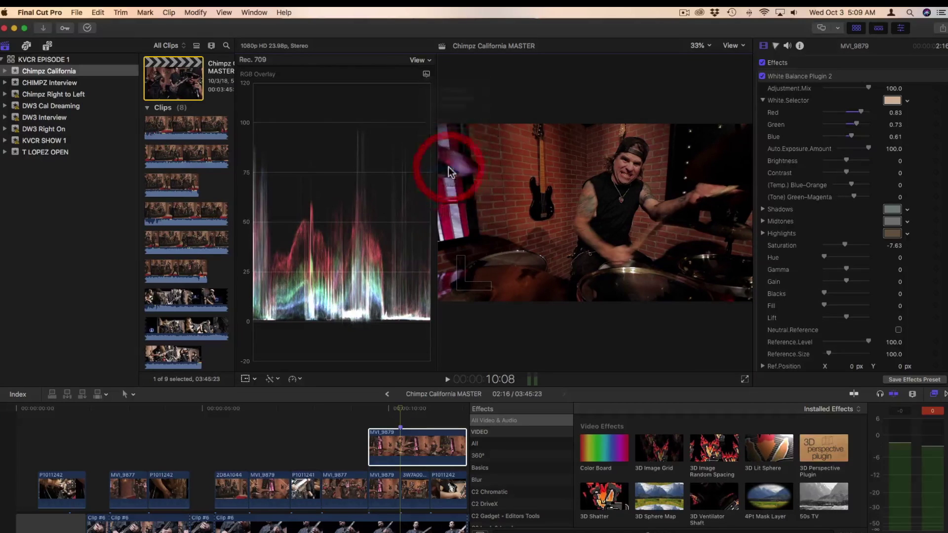
View the Histogram scope, return to the Waveform, and hide the video scopes
{"action": "left_click", "coordinate": [426, 74]}
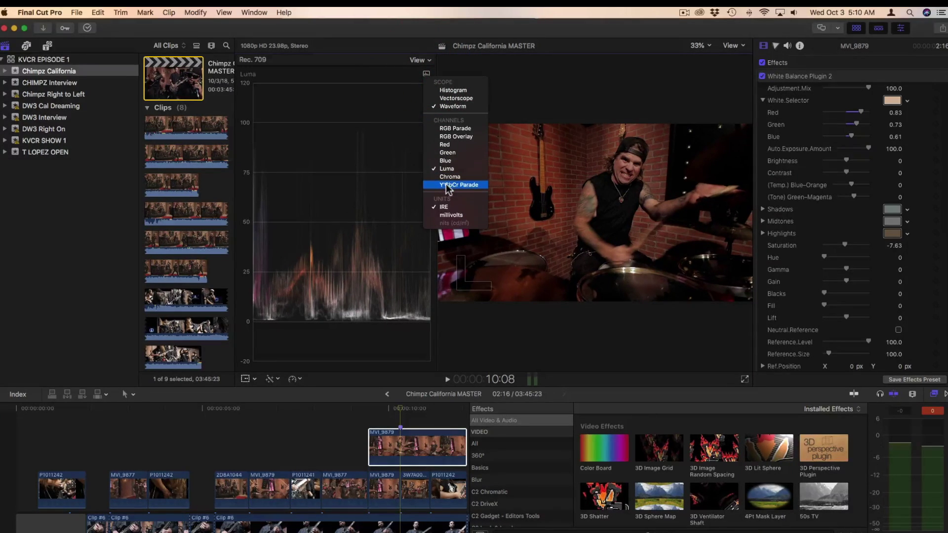
{"action": "left_click", "coordinate": [455, 92]}
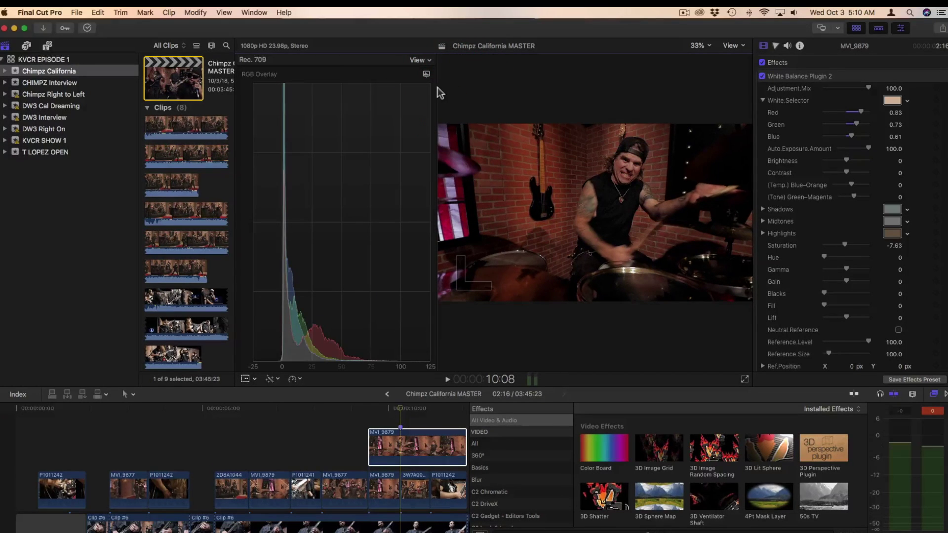
{"action": "left_click", "coordinate": [426, 75]}
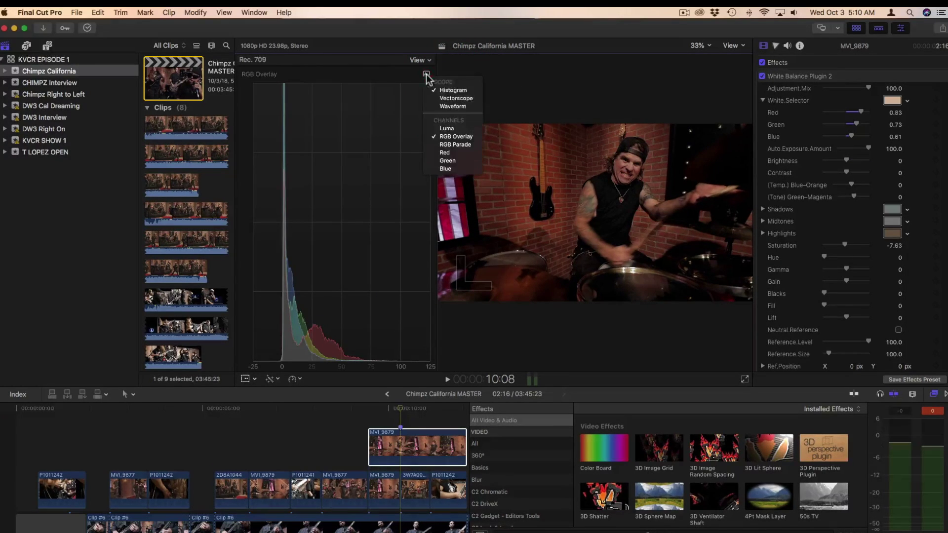
{"action": "left_click", "coordinate": [444, 106]}
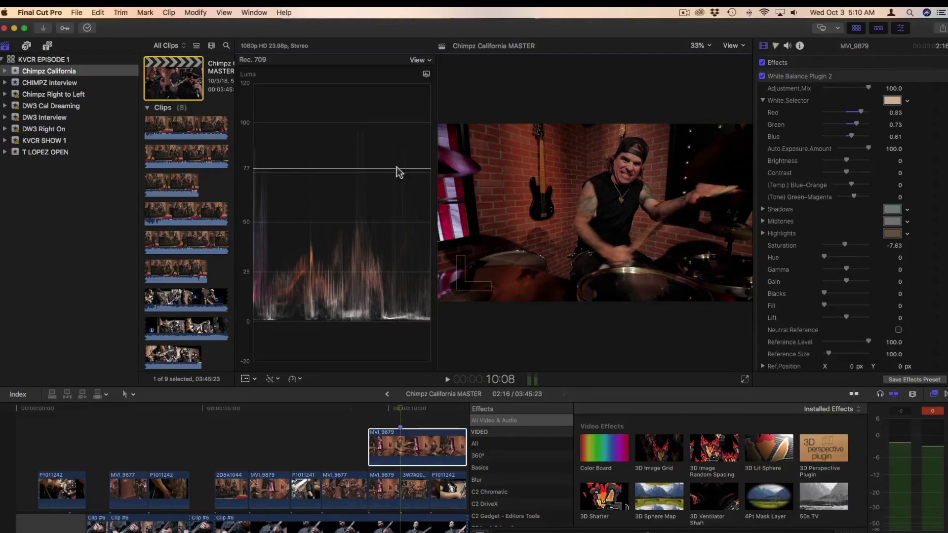
{"action": "key", "text": "super+7"}
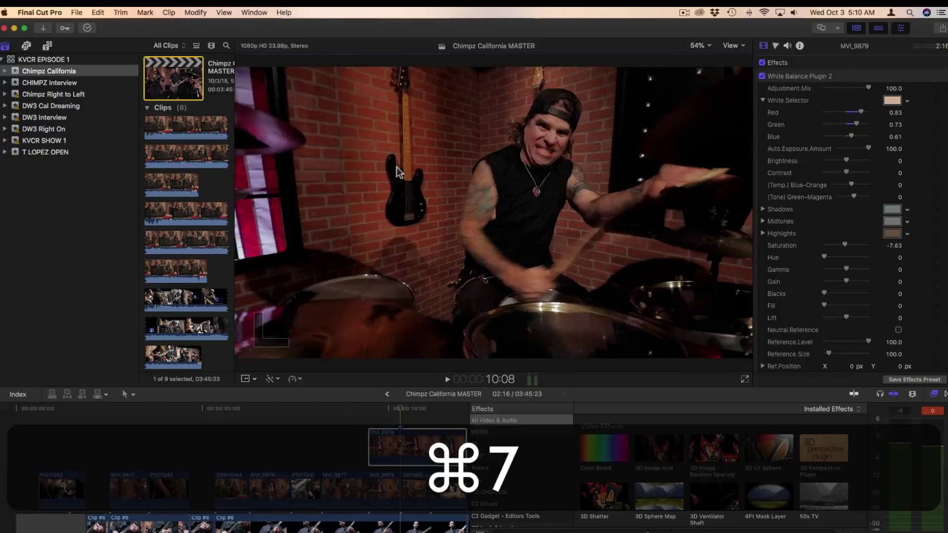
{"action": "scroll", "coordinate": [825, 210], "scroll_direction": "up", "scroll_amount": 1}
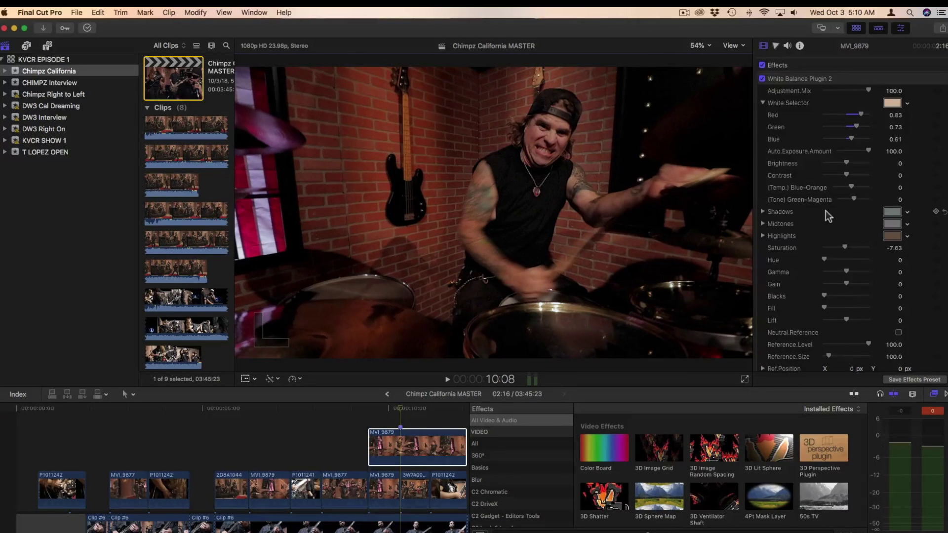
{"action": "scroll", "coordinate": [826, 211], "scroll_direction": "down", "scroll_amount": 1}
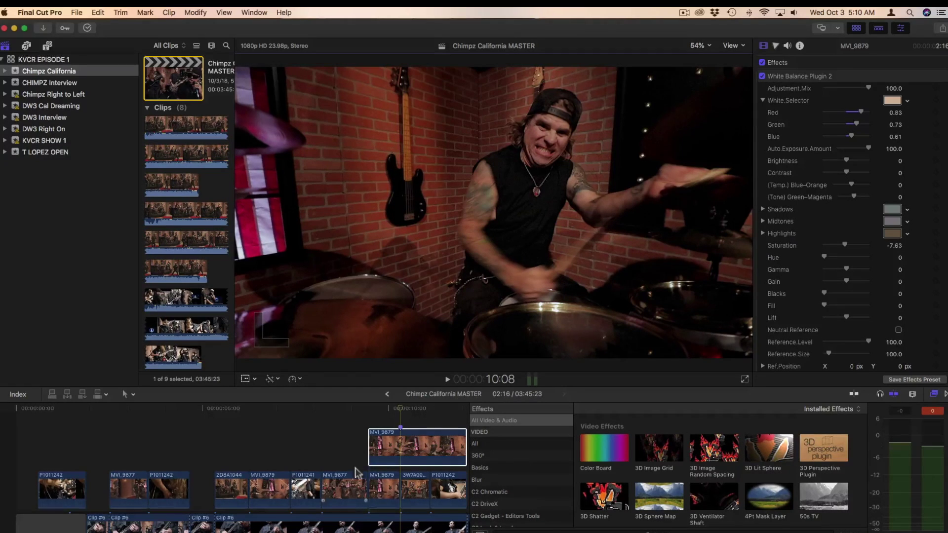
{"action": "scroll", "coordinate": [357, 441], "scroll_direction": "right", "scroll_amount": 5}
{"action": "scroll", "coordinate": [356, 439], "scroll_direction": "right", "scroll_amount": 1}
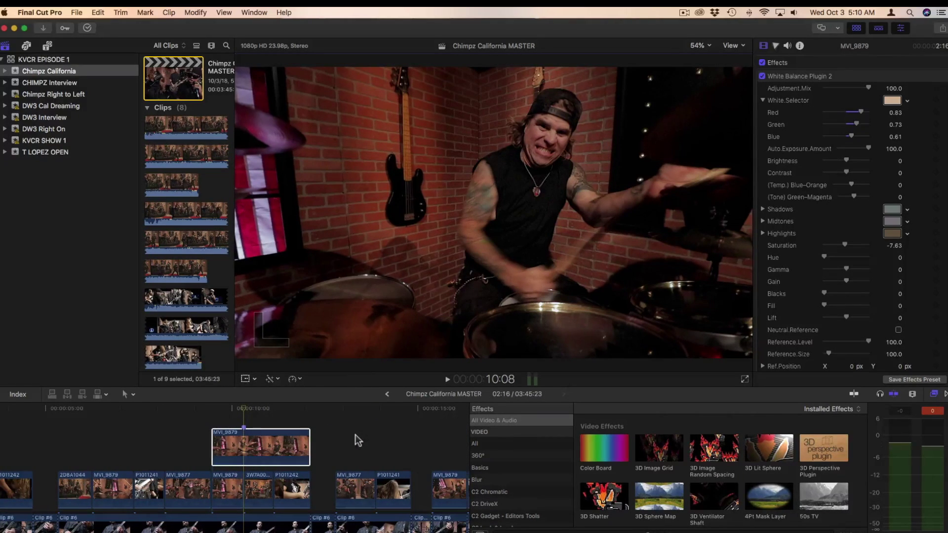